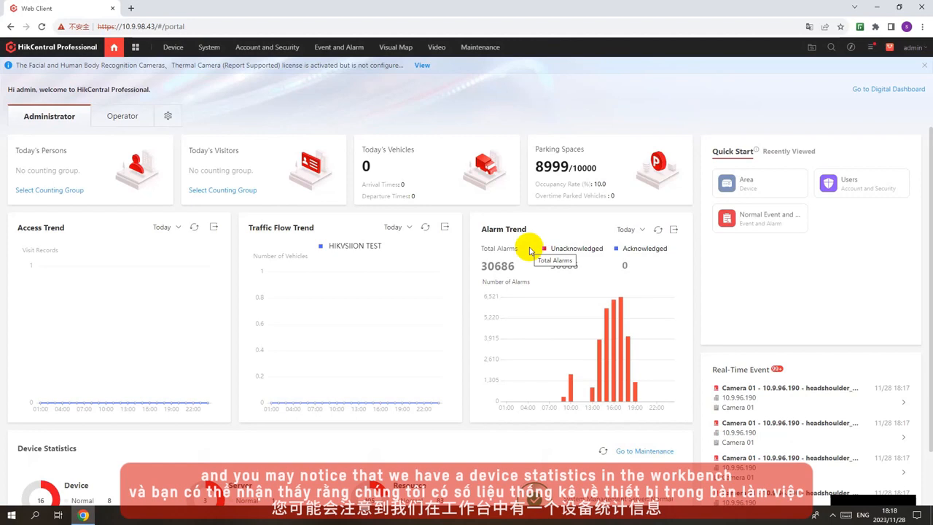
- Open the Real-Time Overview of device health in the Maintenance module
scroll(530, 251, down, 2)
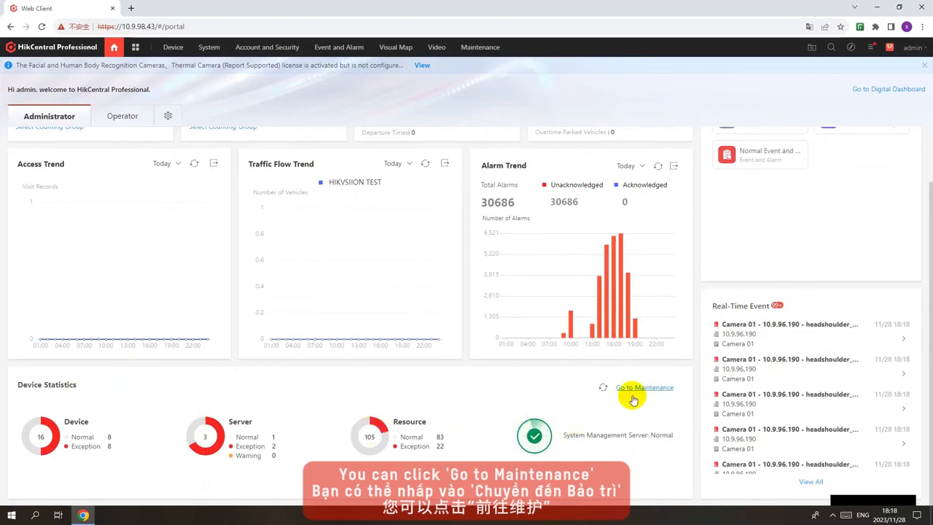
click(136, 47)
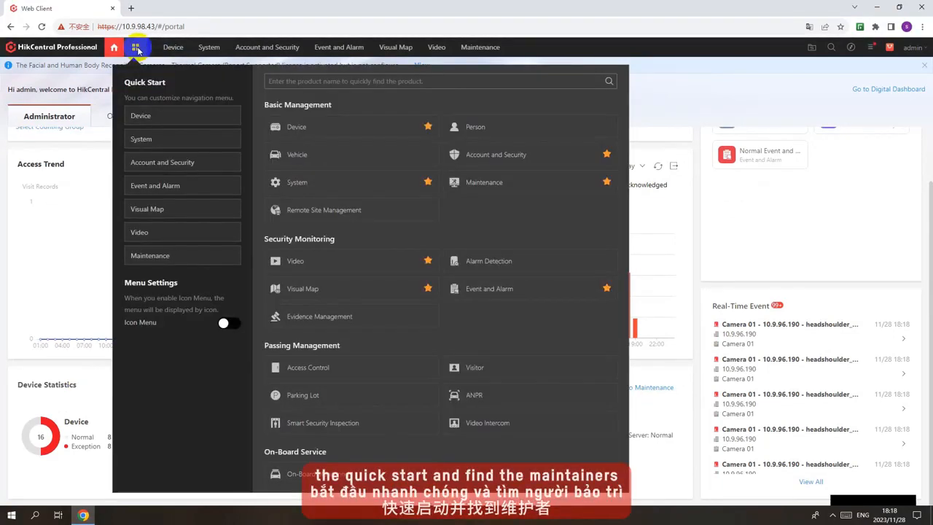
click(496, 183)
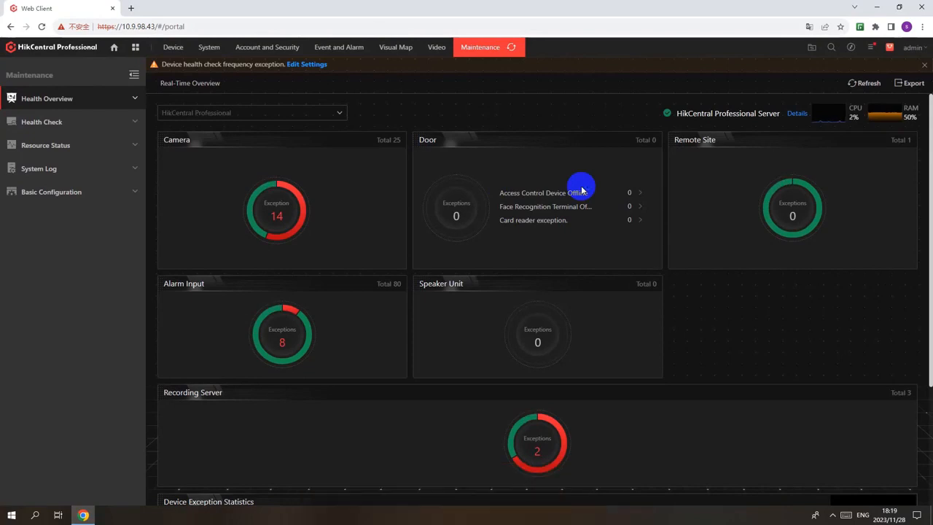
click(135, 102)
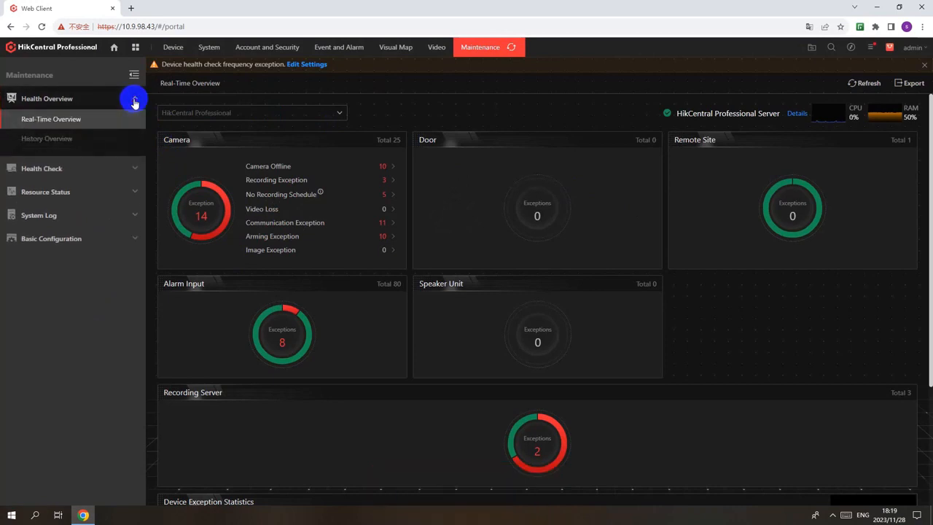
click(87, 121)
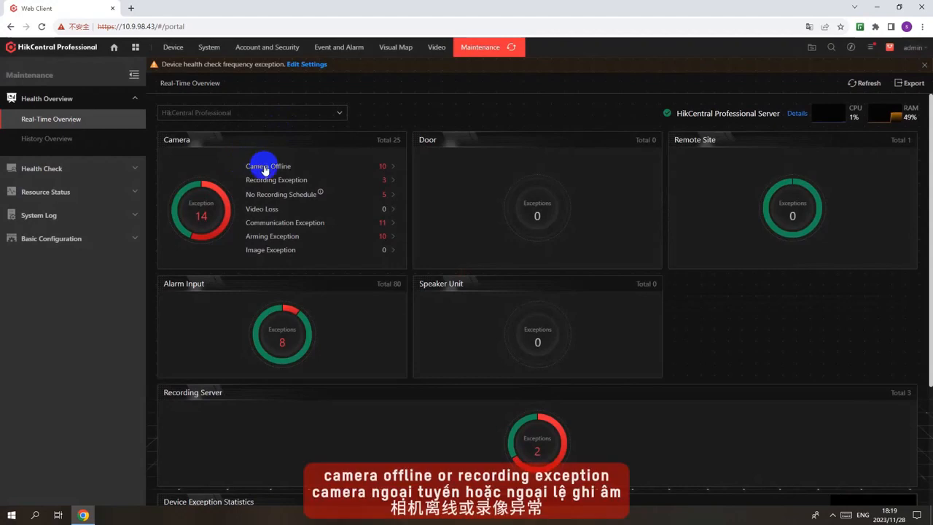
- Open the camera status list from the overview's Camera Offline entry, refresh it, and export it in Excel format
click(382, 169)
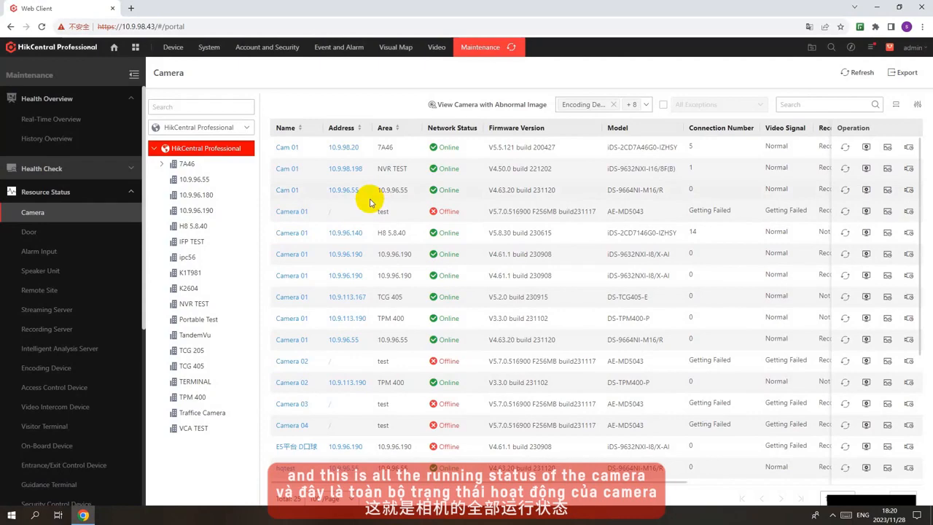
click(862, 73)
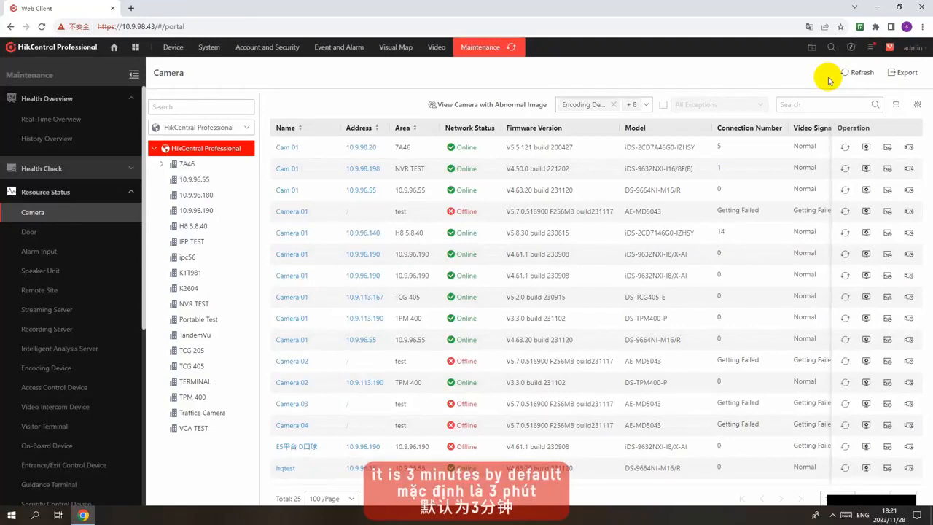
click(902, 72)
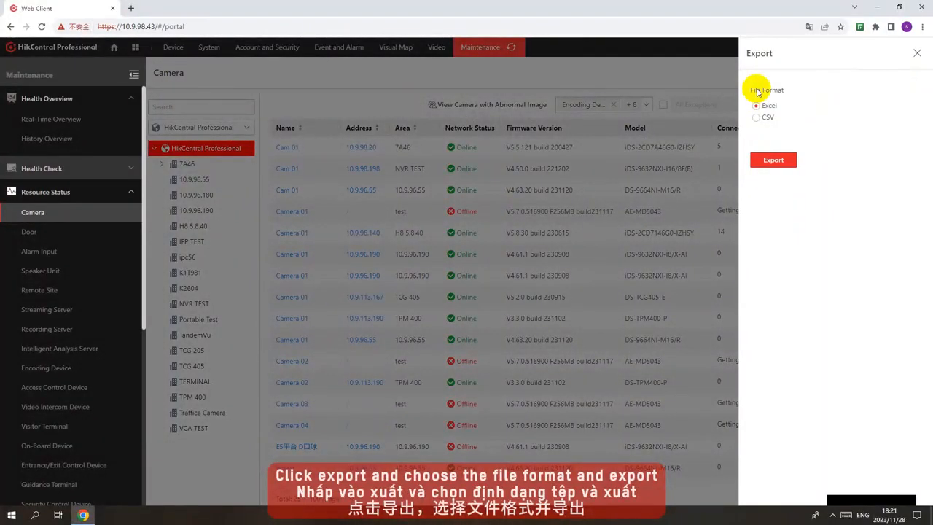
click(773, 160)
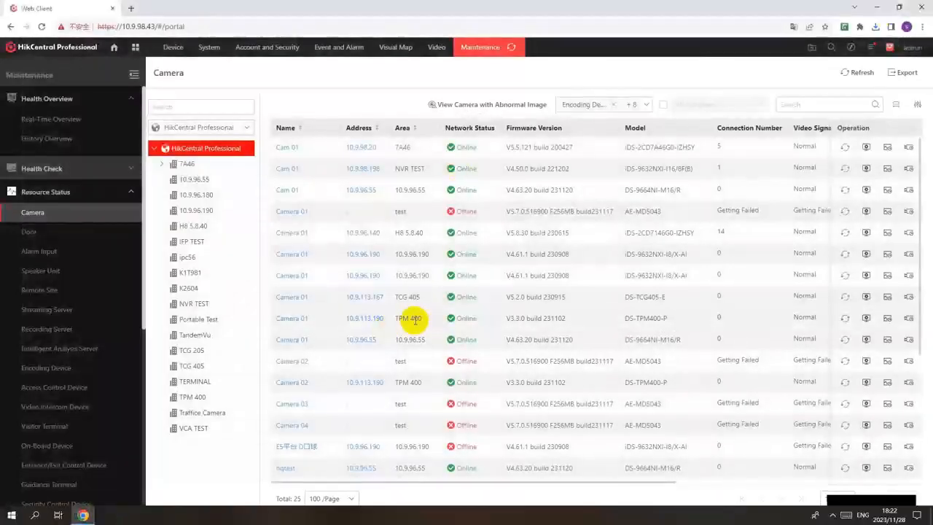
- Return to the Real-Time Overview and check the HikCentral Professional Server's CPU, RAM, network and storage usage details
click(38, 121)
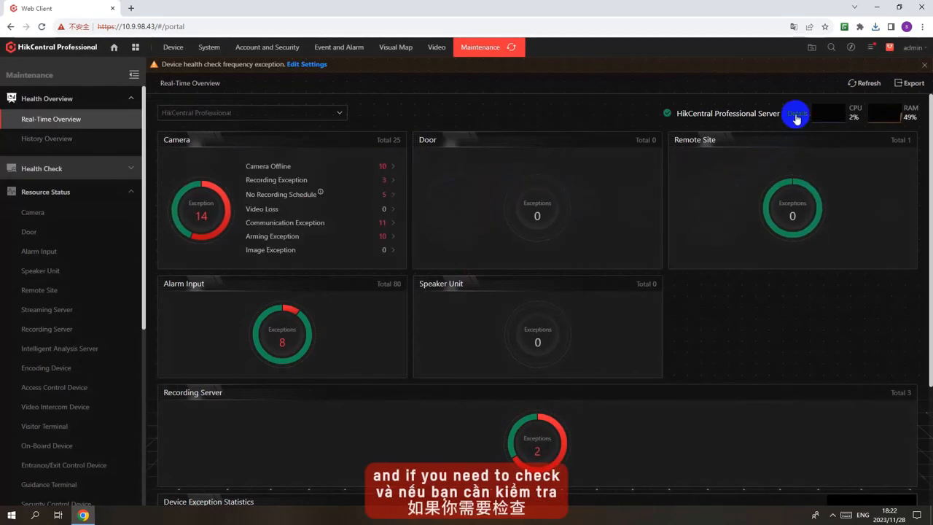
click(795, 115)
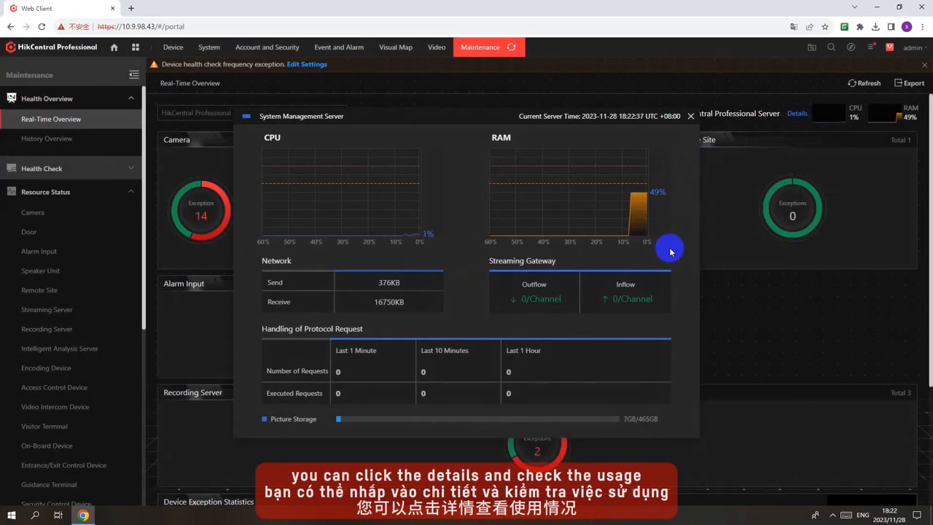
click(690, 116)
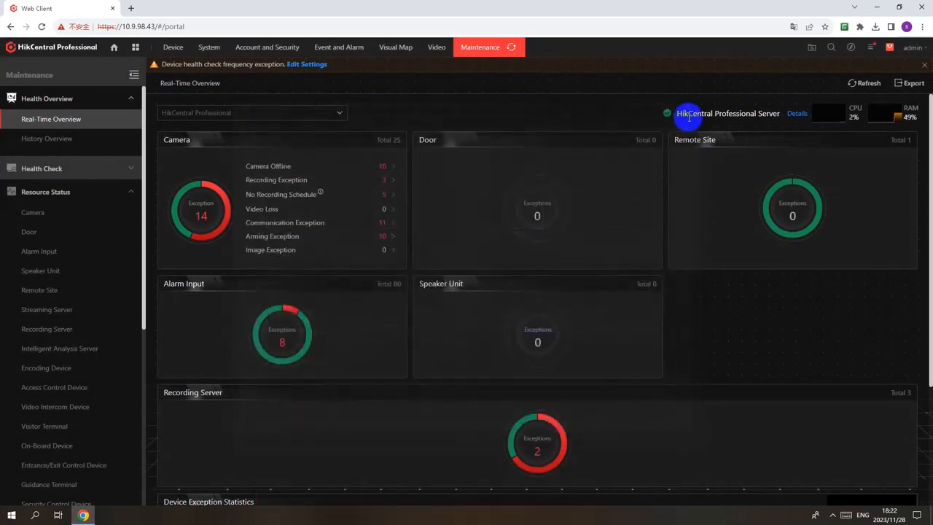
- Open the Auto-Check Frequency configuration and review the interval options available for encoding devices
scroll(131, 310, down, 5)
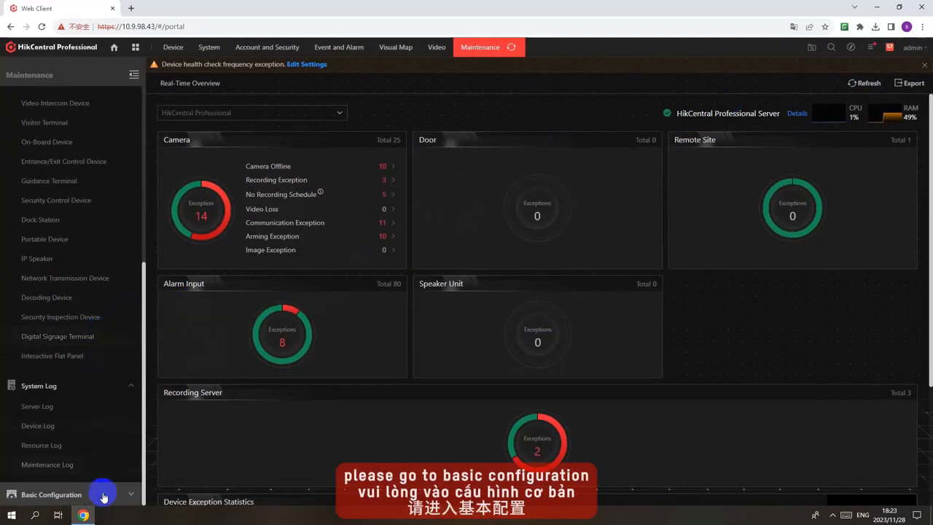
click(130, 494)
scroll(103, 488, down, 3)
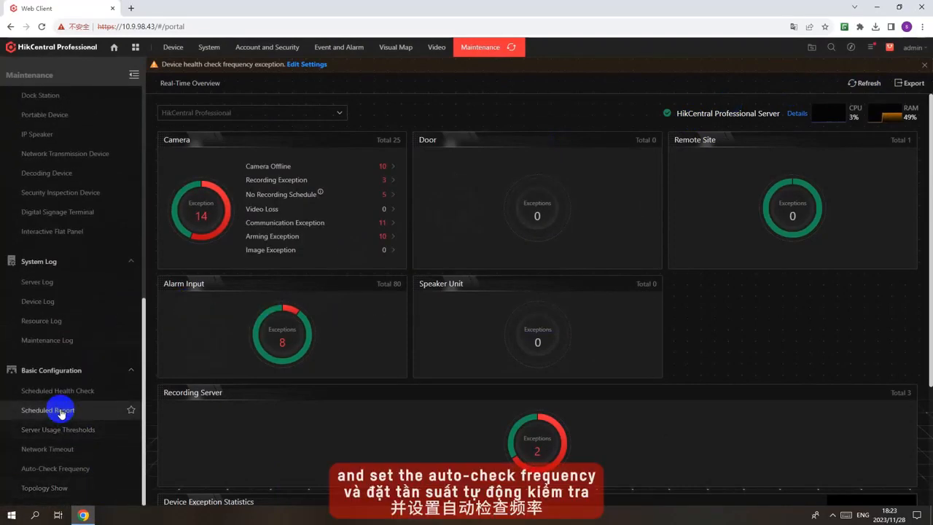
click(60, 472)
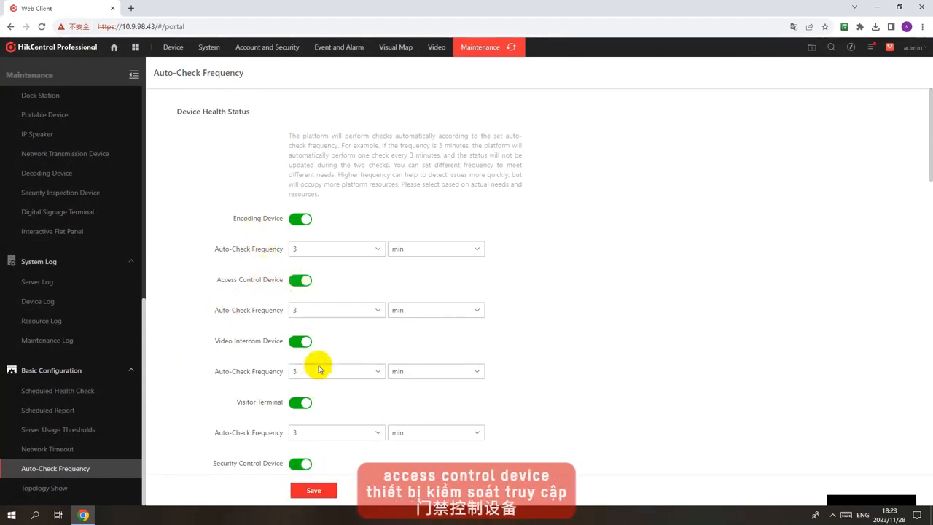
click(378, 256)
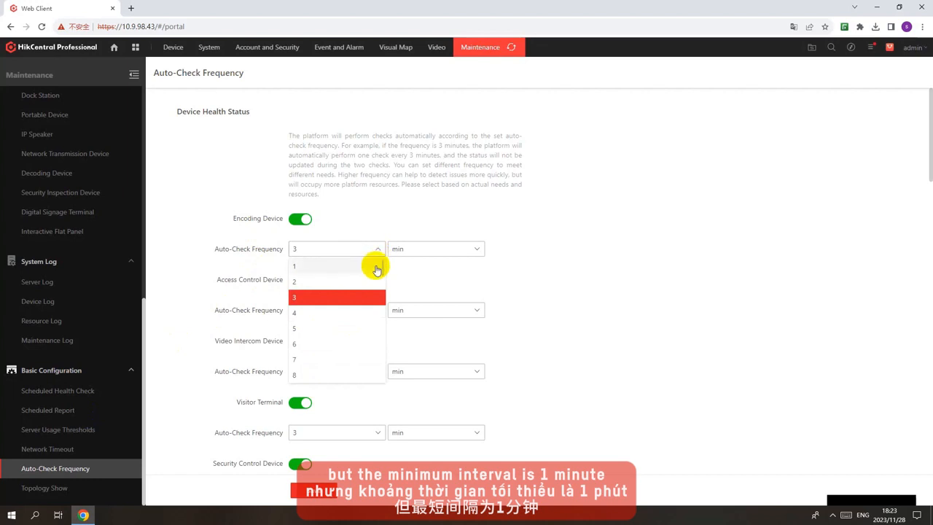
scroll(364, 335, down, 10)
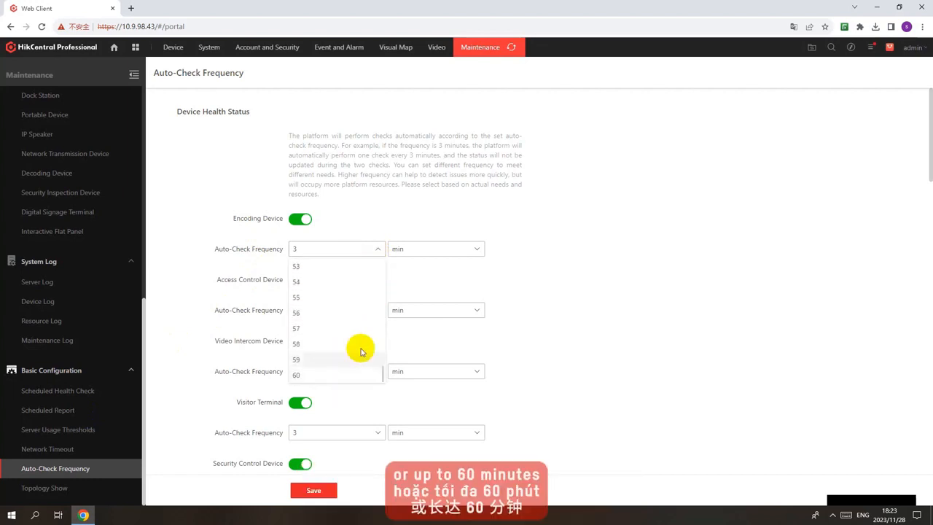
click(514, 263)
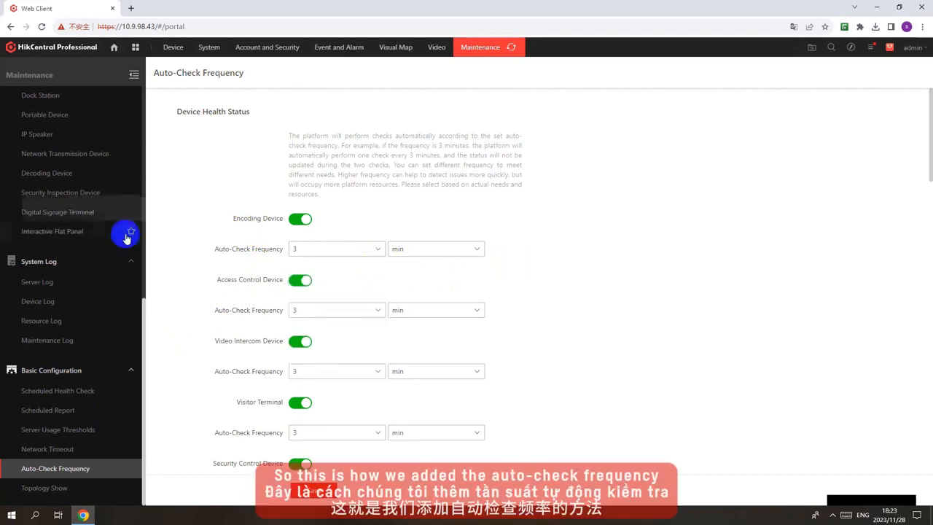
- Revisit the Real-Time Overview and open the Network Transmission Device list in device management
scroll(125, 235, up, 10)
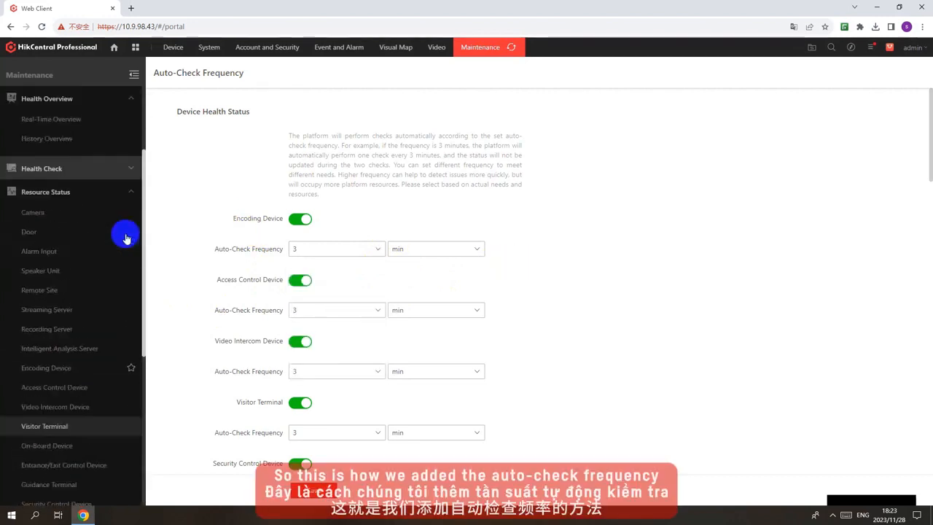
click(84, 129)
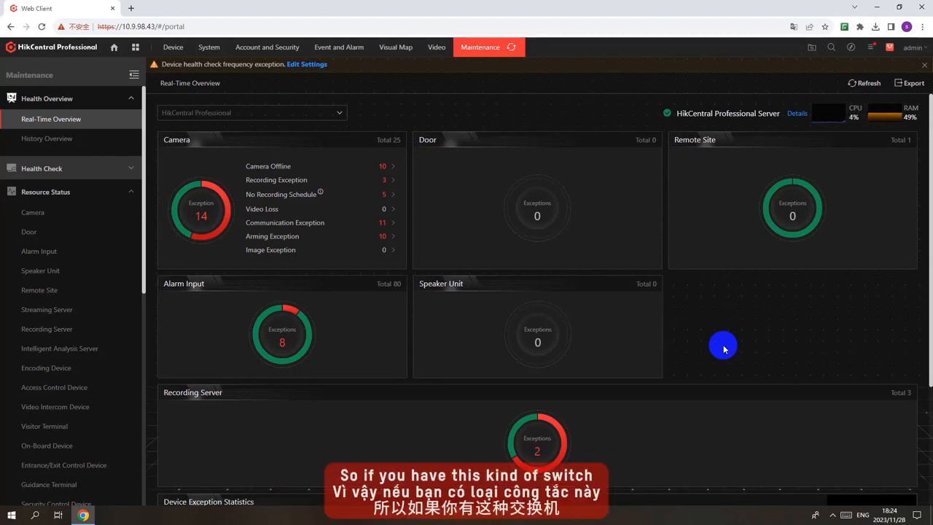
click(170, 52)
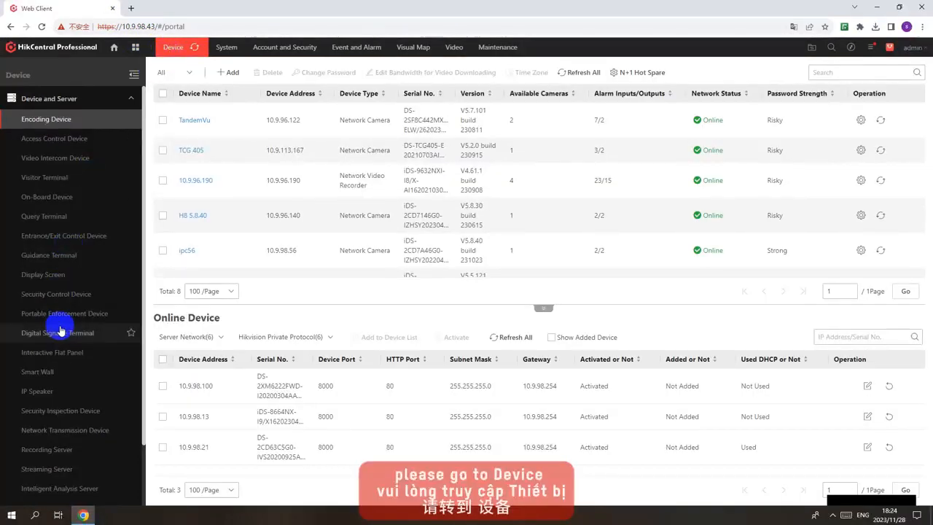
scroll(65, 350, down, 2)
click(73, 383)
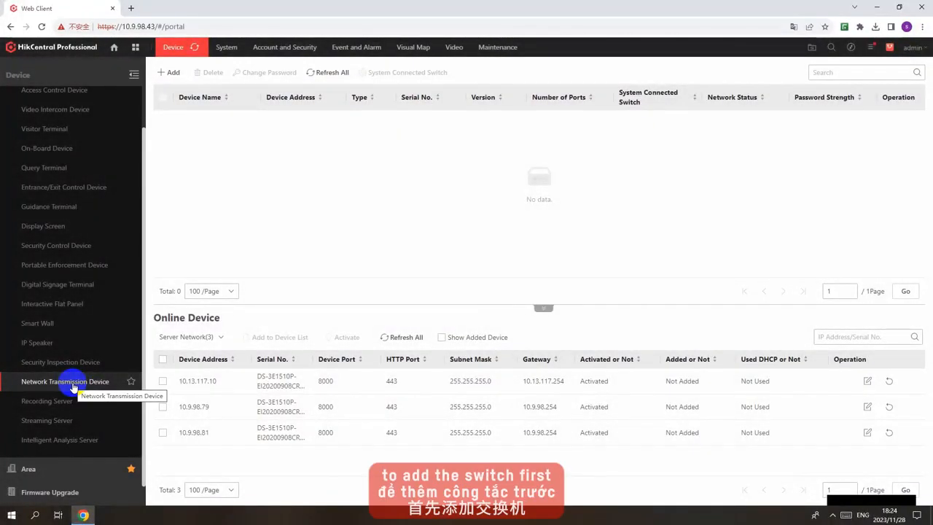
- Add the online network device 10.9.98.79 to the device list, naming it Smart Switch and entering the device password
click(162, 407)
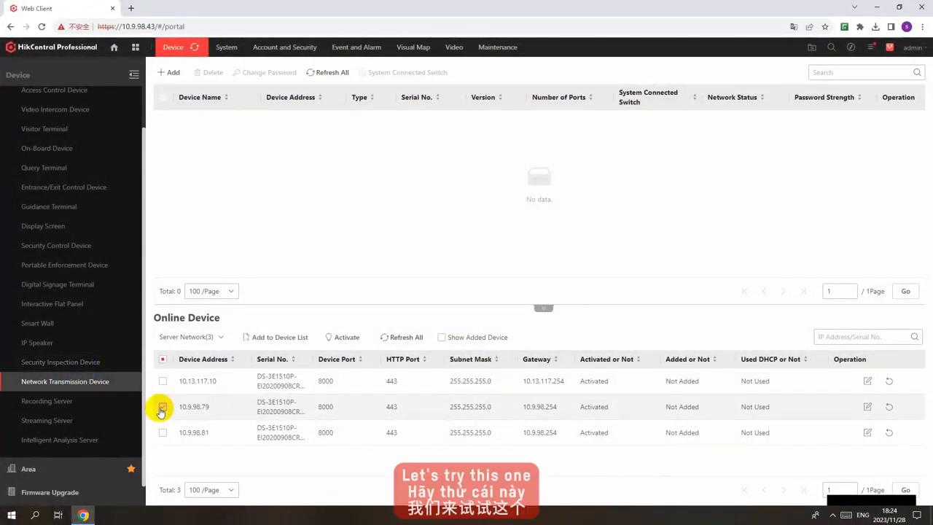
click(293, 338)
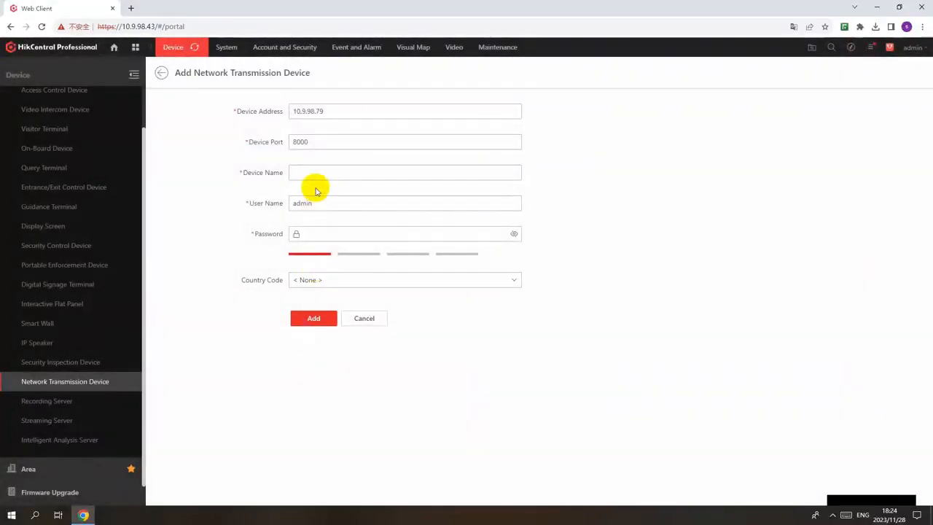
click(313, 172)
text(Smart Switch)
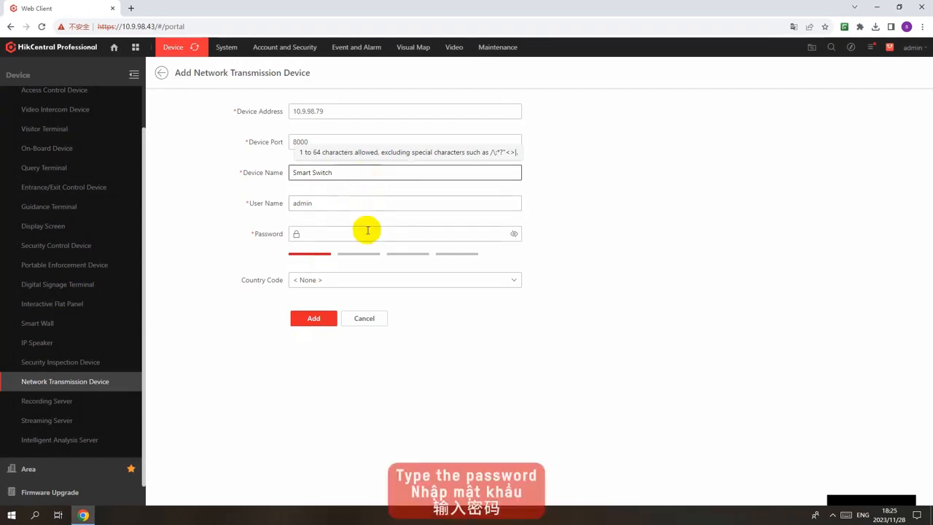
click(343, 237)
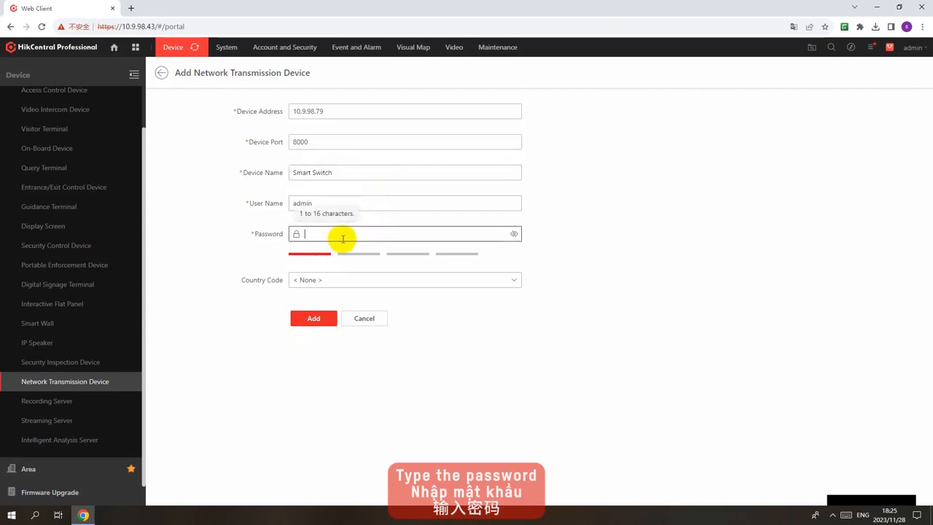
text(••)
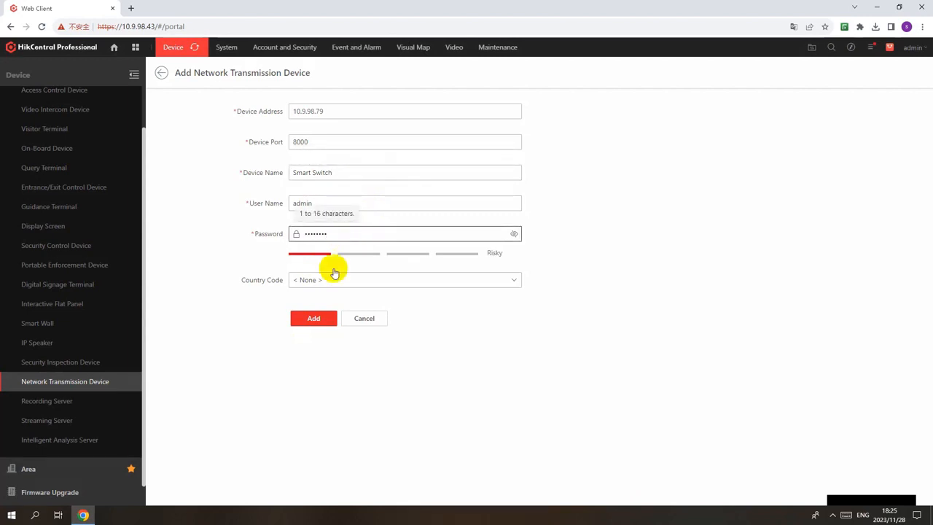
click(315, 319)
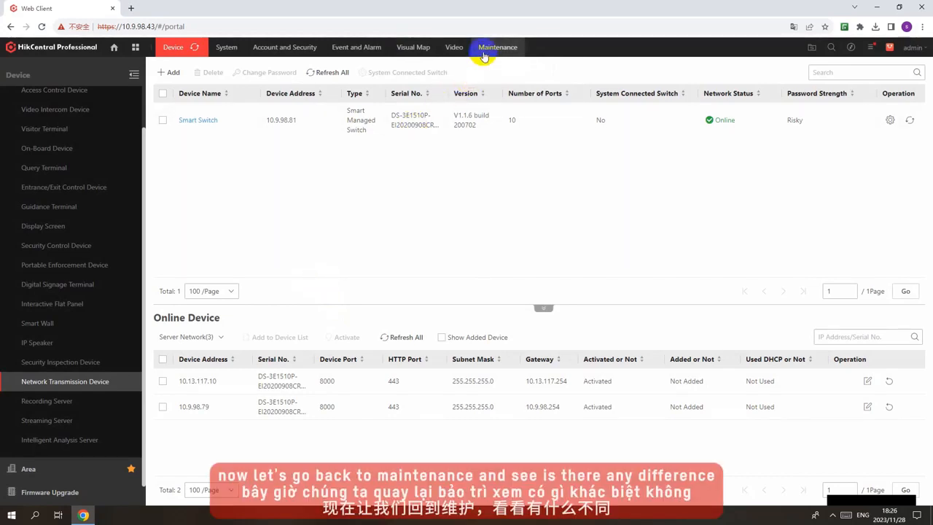
- Return to the Maintenance topology and view the device details and camera information of the first Cam 01 under Smart Switch
click(483, 51)
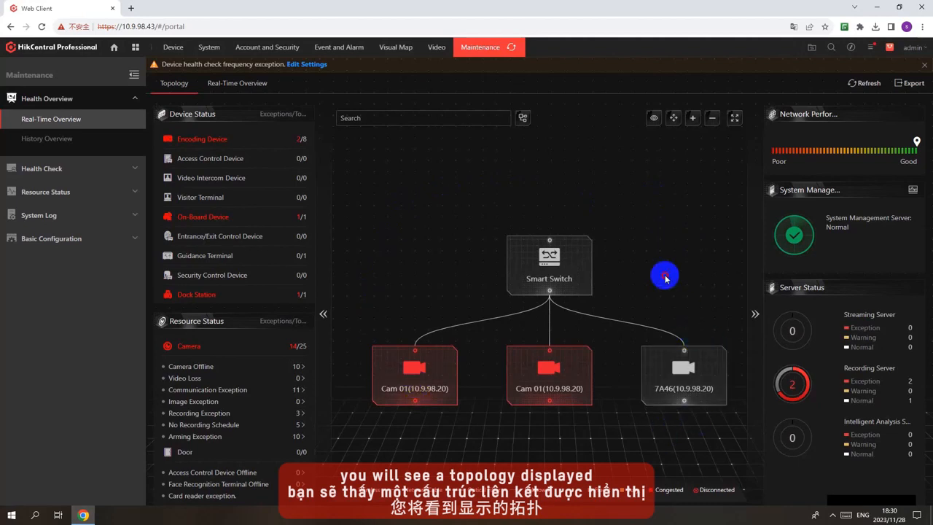
right_click(431, 365)
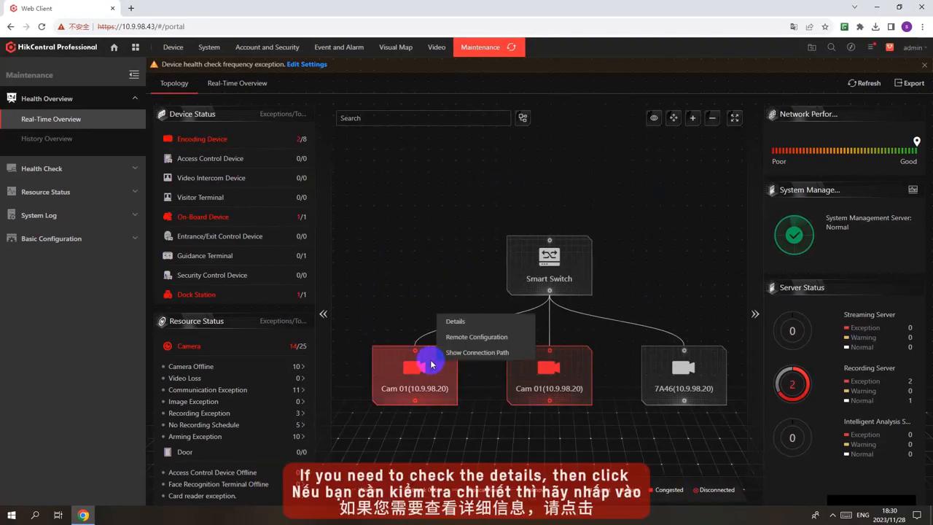
click(448, 323)
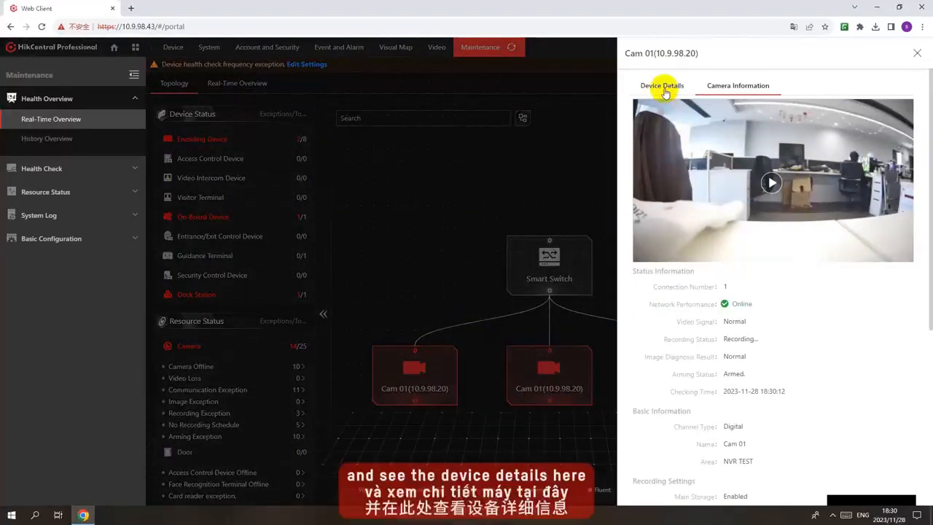
click(660, 87)
click(716, 87)
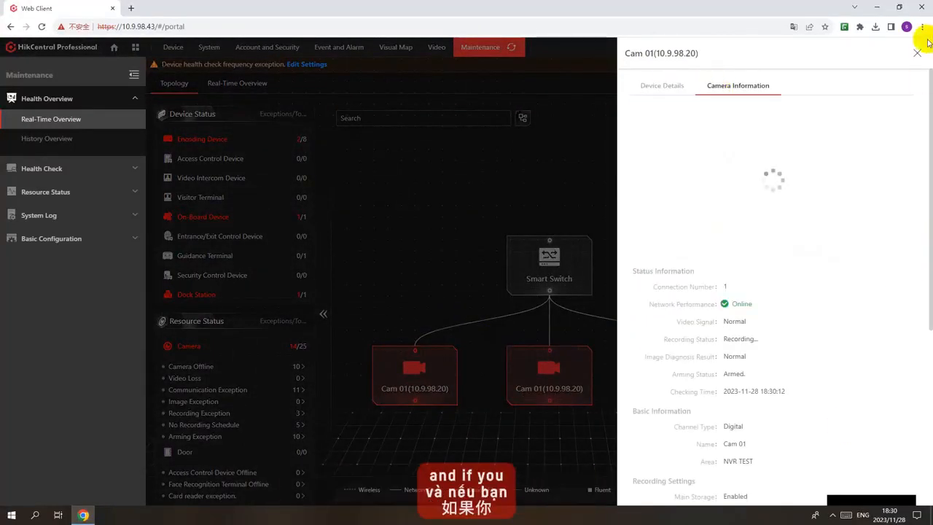
click(916, 52)
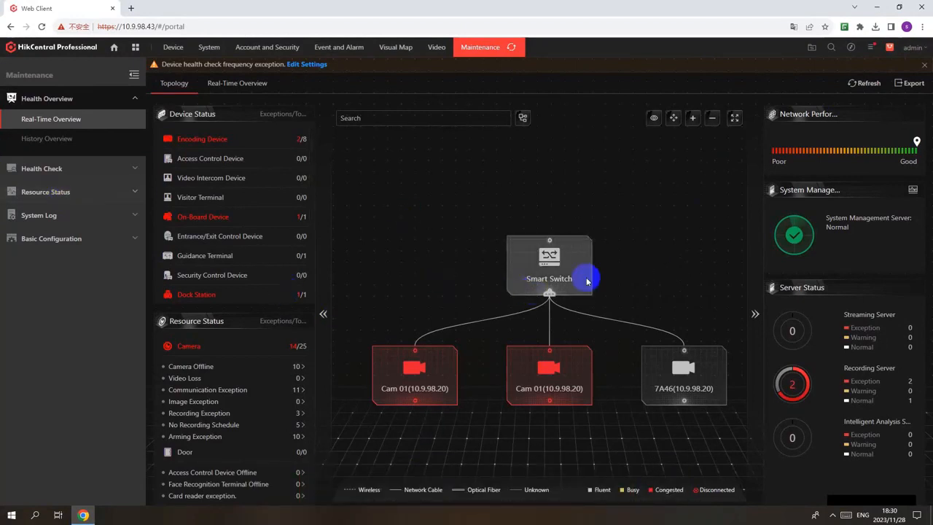
- Open the Smart Switch details from the topology to check its device status and ports
mouse_move(647, 328)
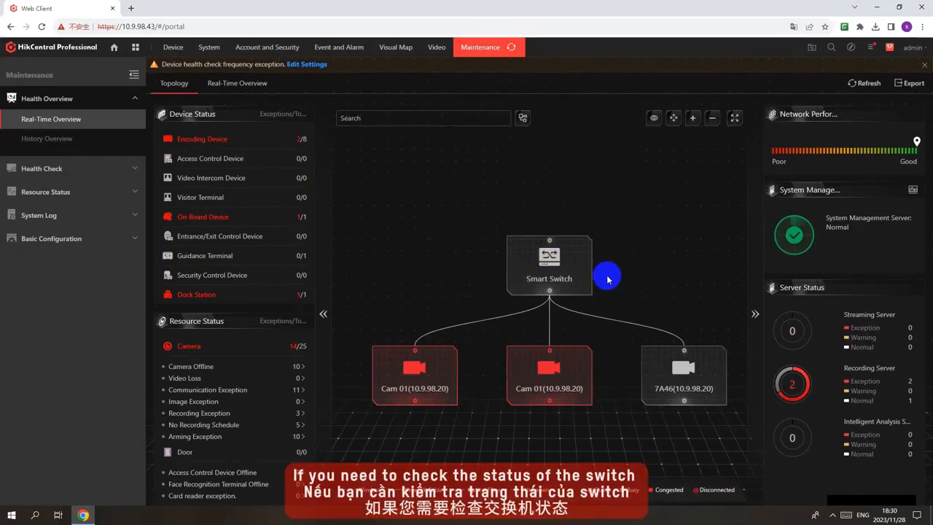
click(557, 258)
click(496, 268)
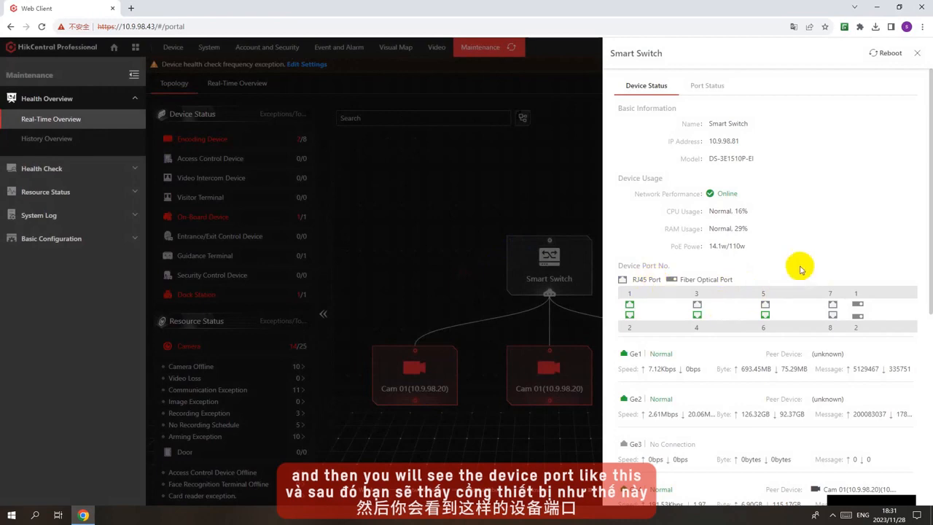
- Review the Smart Switch's port traffic and peer devices, and check its Port Status list
scroll(787, 317, down, 1)
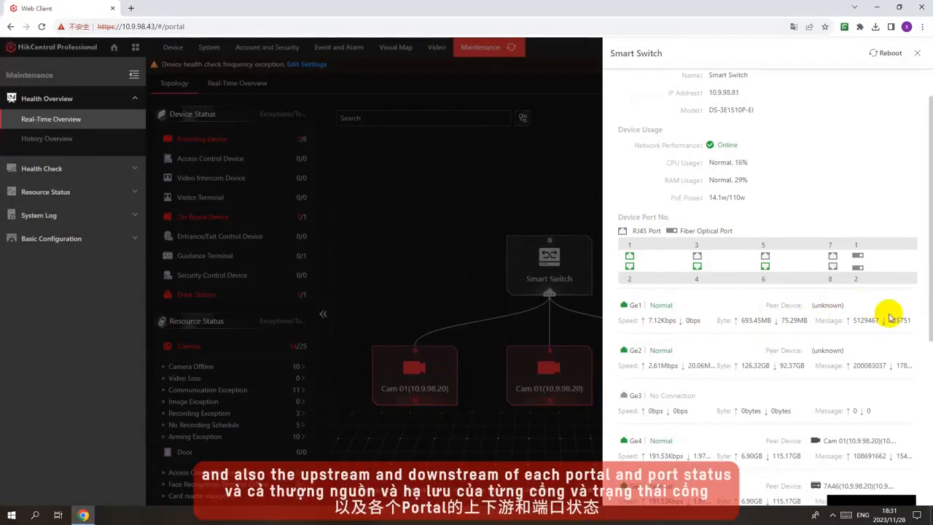
scroll(889, 321, down, 5)
scroll(889, 331, up, 6)
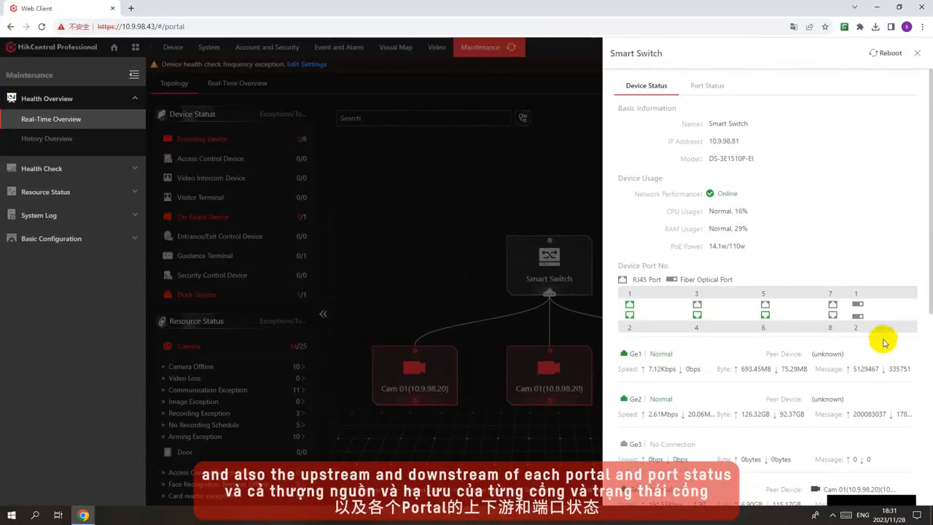
click(707, 87)
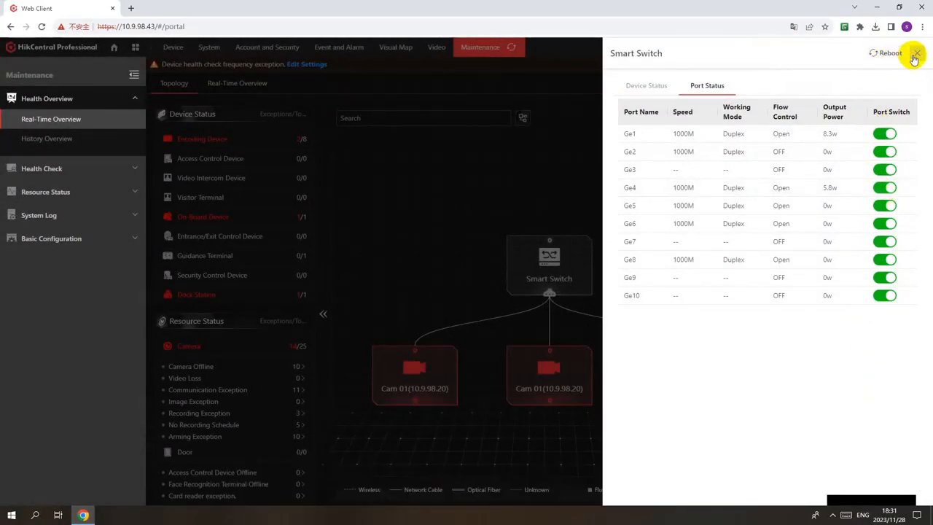
click(917, 52)
- Generate the network topology again to get the latest status
click(864, 84)
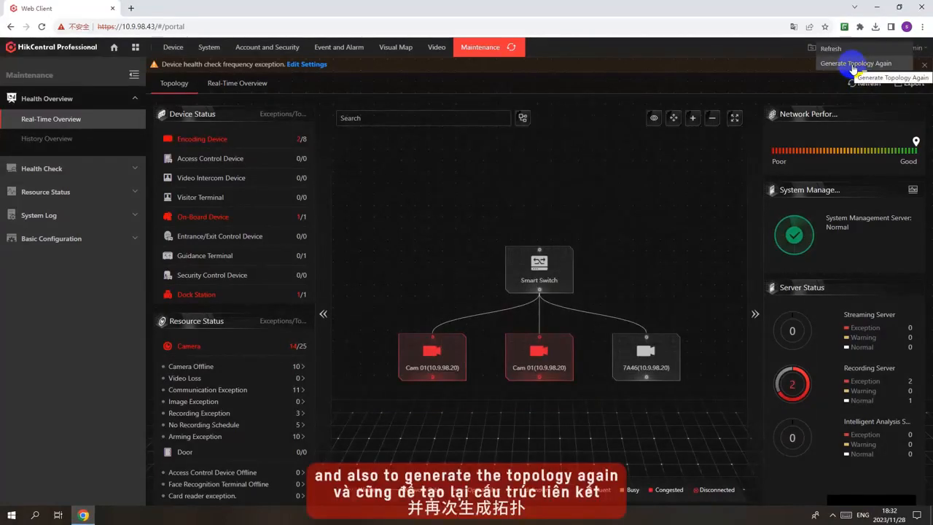
click(854, 65)
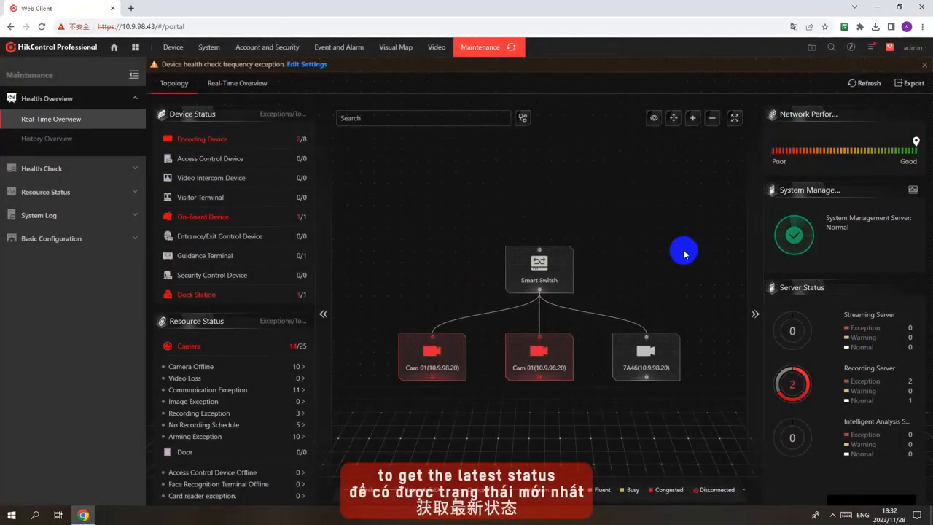
- View the topology export options, previewing Only Topology, and close them without exporting
click(911, 86)
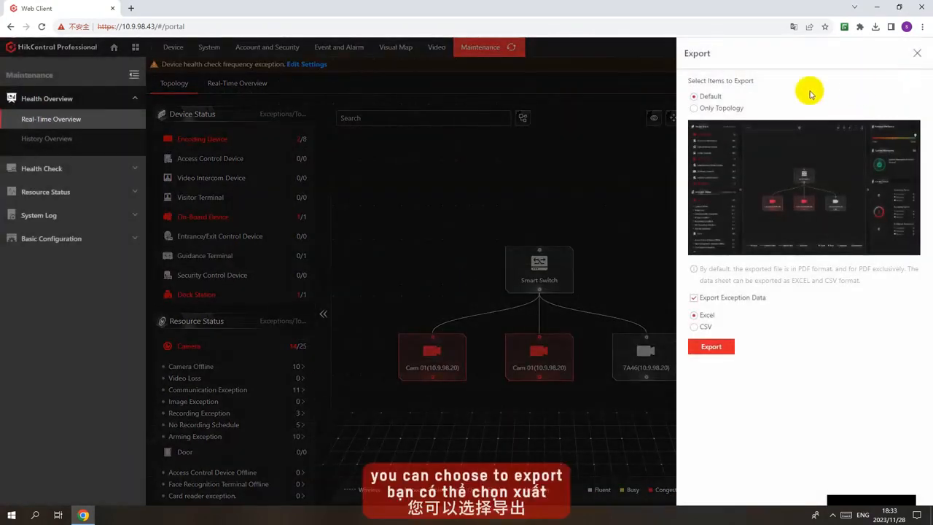
click(710, 110)
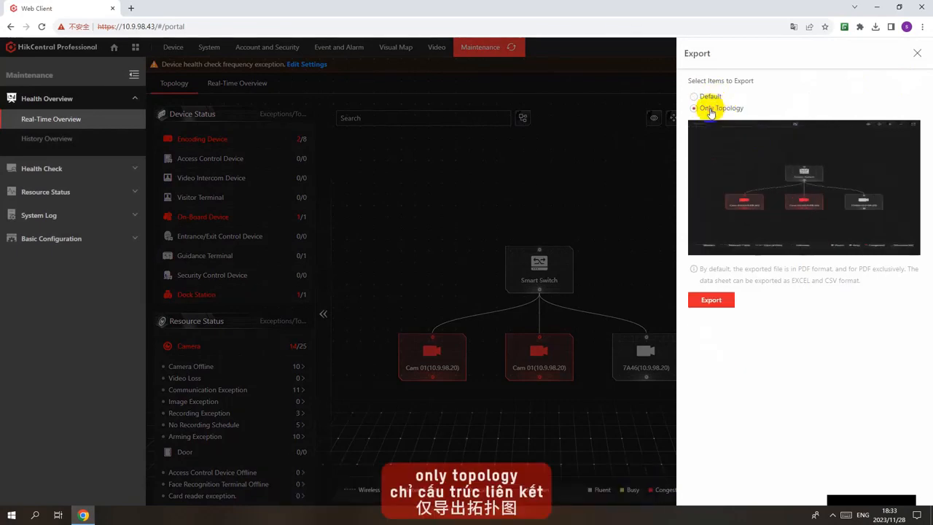
click(916, 53)
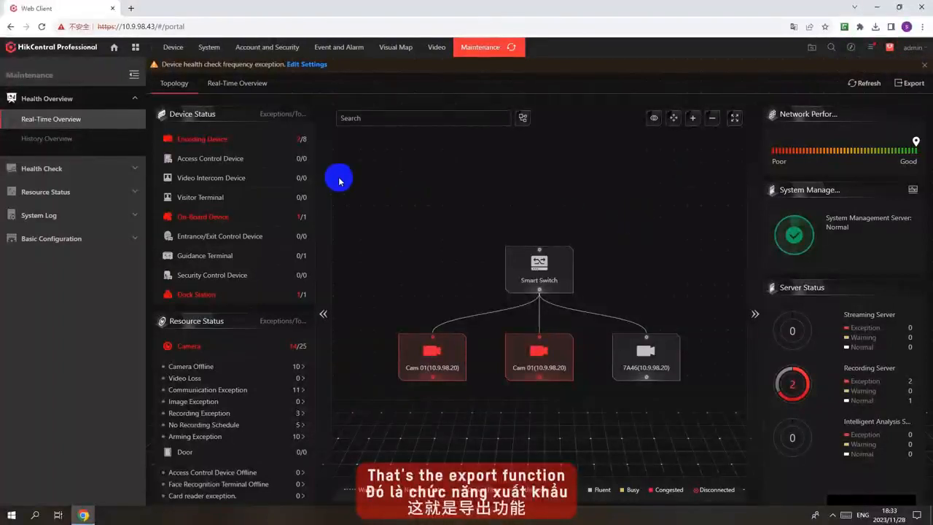
- Compare the Topology view with the Real-Time Overview of device and resource exceptions
click(241, 86)
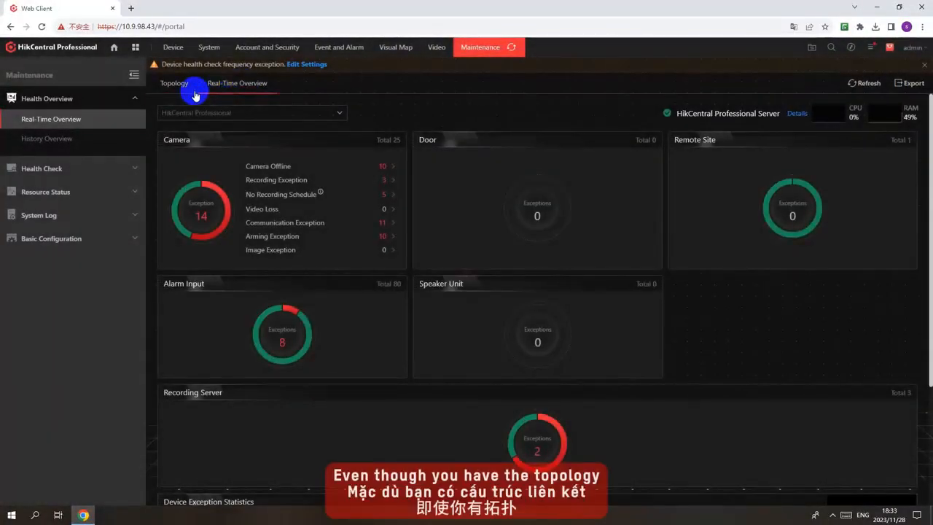
click(182, 85)
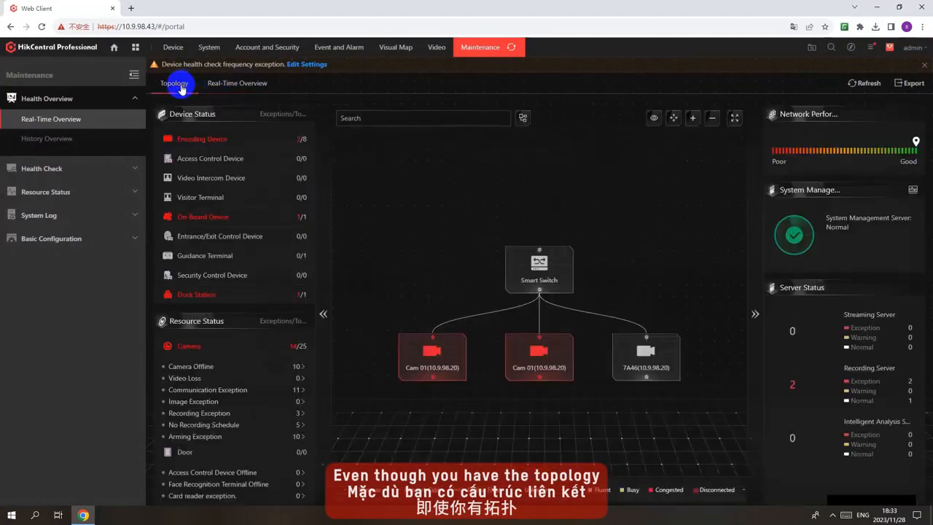
click(211, 83)
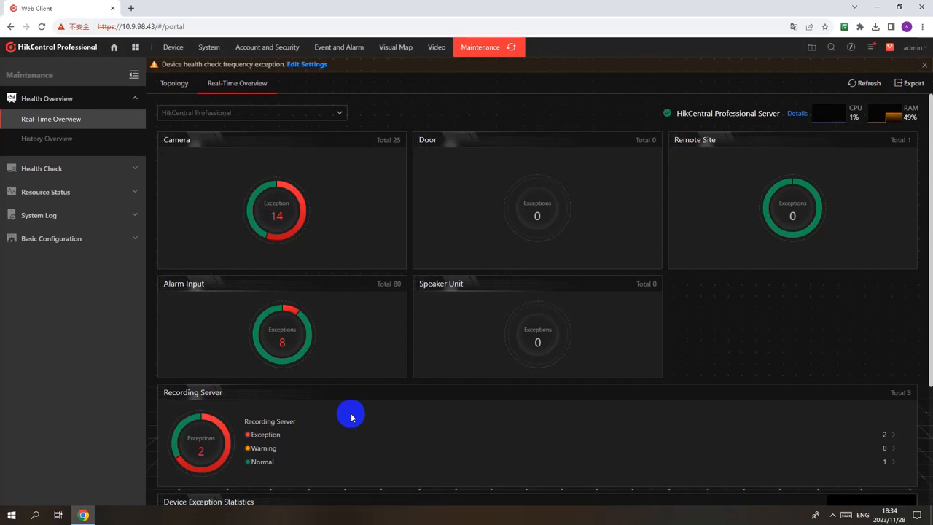
- Open the History Overview and view the resource log behind the Resource Online Rate for 2023-11-26
click(98, 145)
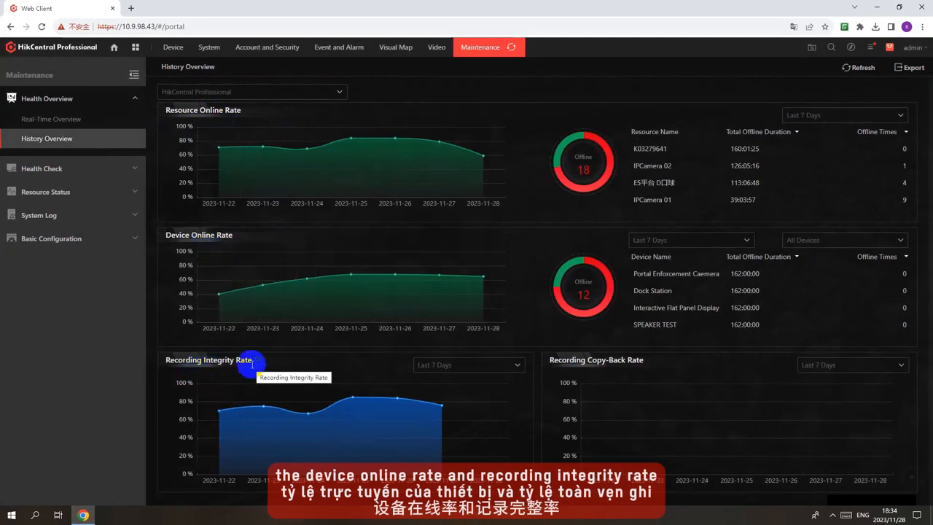
mouse_move(385, 146)
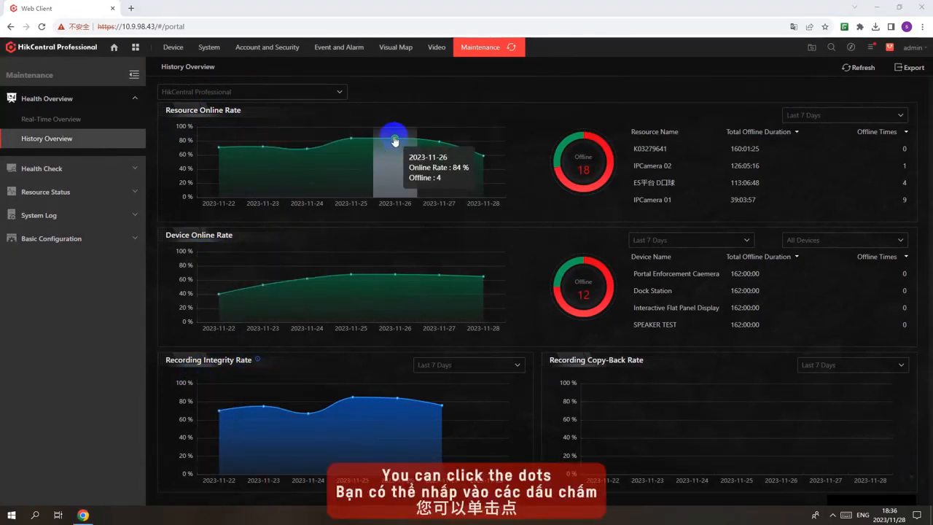
click(395, 140)
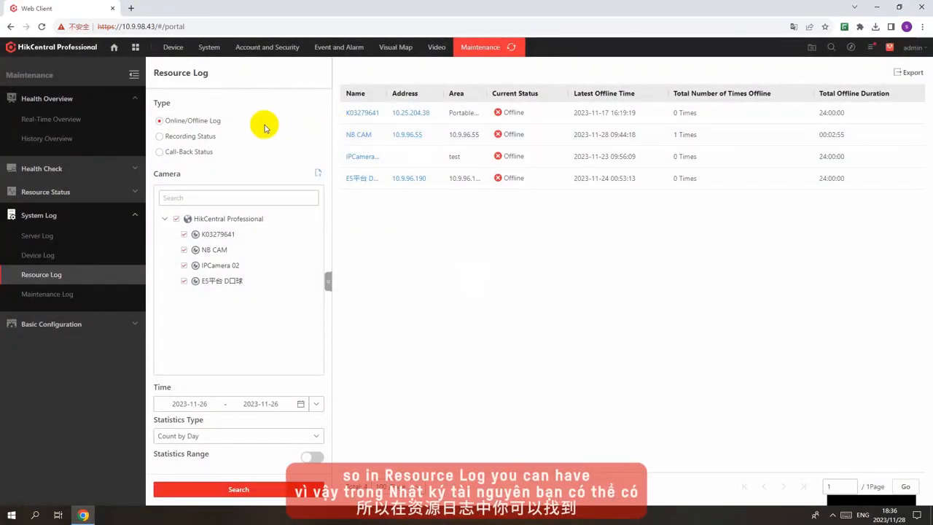
- View the Recording Status and Call-Back Status log types, and search the selected cameras' Recording Status from the very beginning to now
click(206, 138)
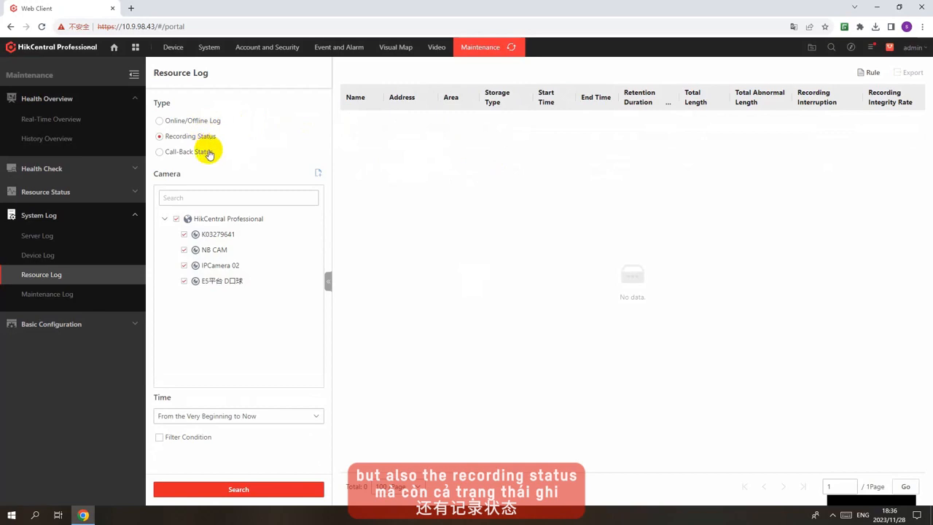
click(208, 152)
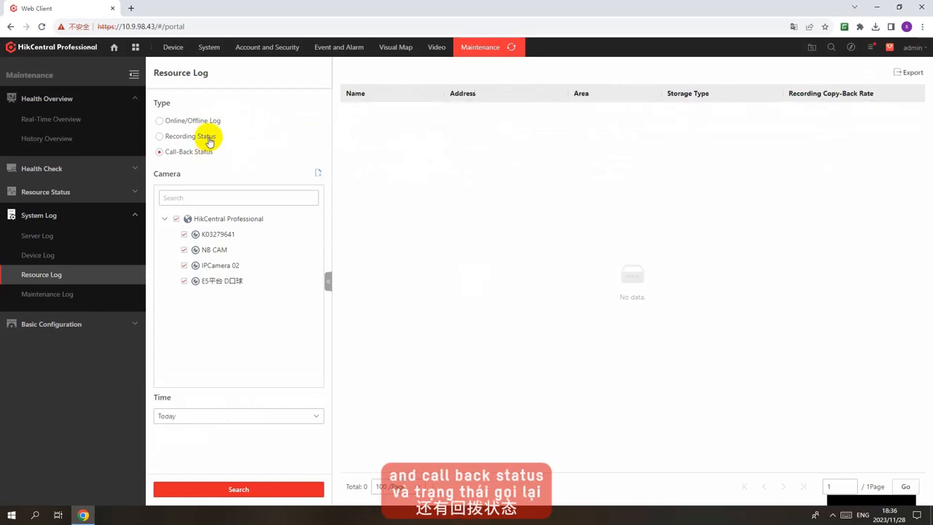
click(209, 139)
click(248, 487)
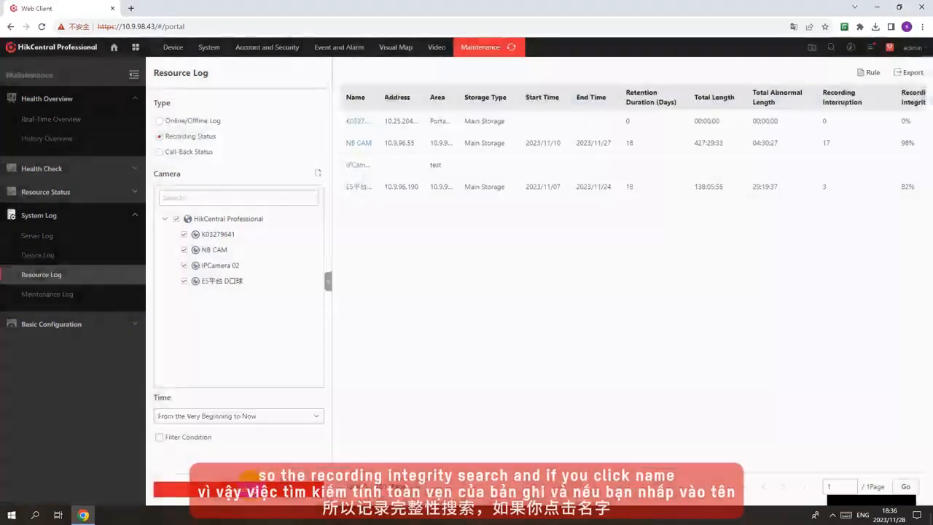
- Examine NB CAM's daily recording status timeline, including the interruption on 2023/11/17, and close its details
click(358, 143)
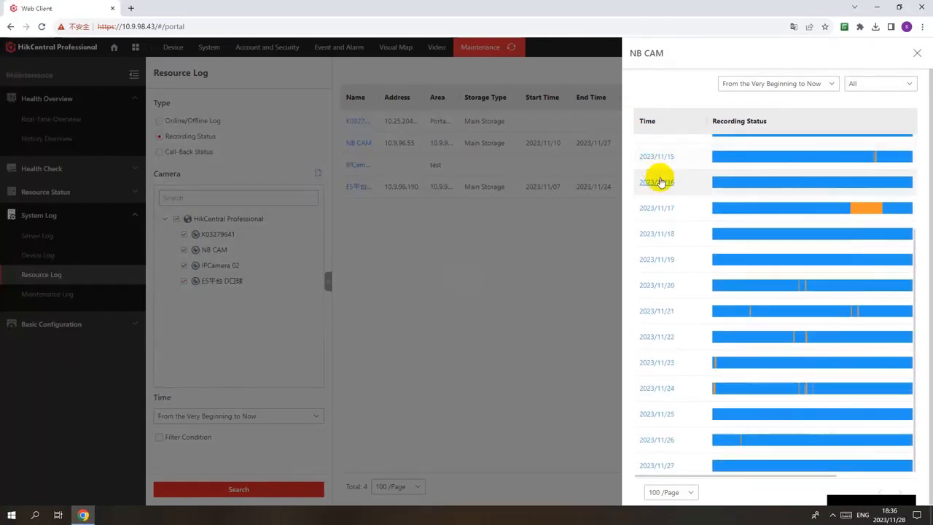
mouse_move(726, 151)
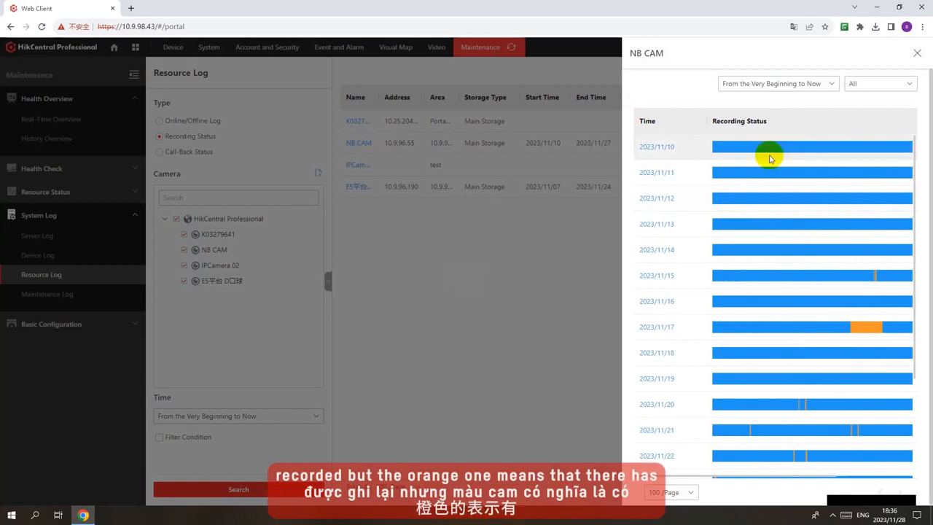
mouse_move(860, 327)
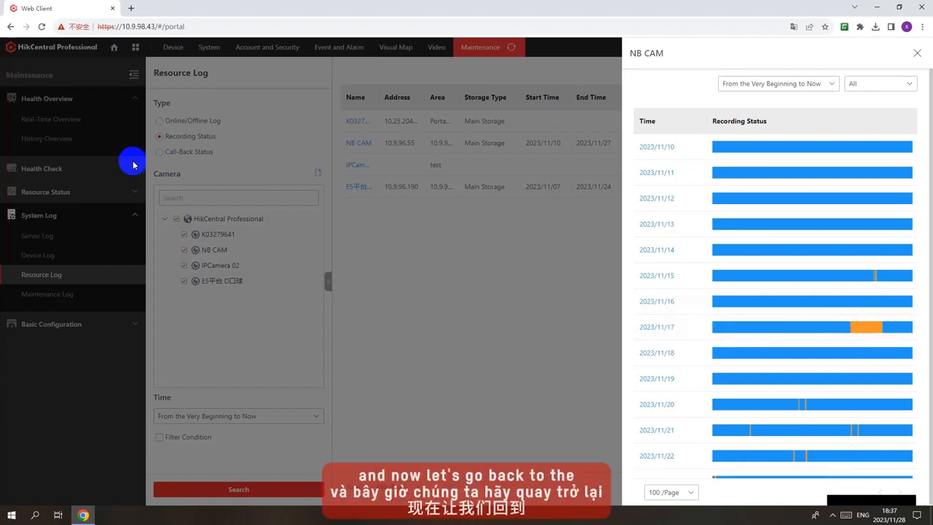
click(916, 53)
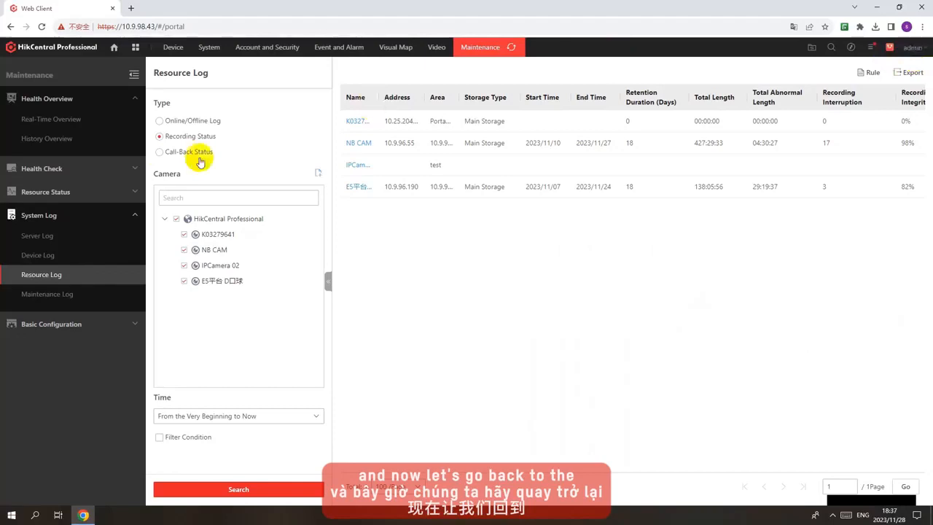
- Return to the History Overview and choose Remote Site as the site to check
click(48, 139)
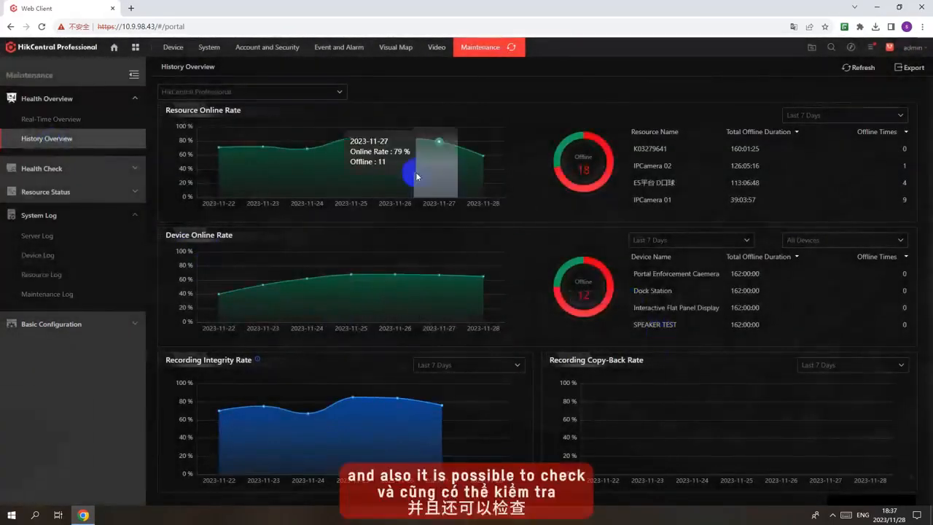
click(341, 93)
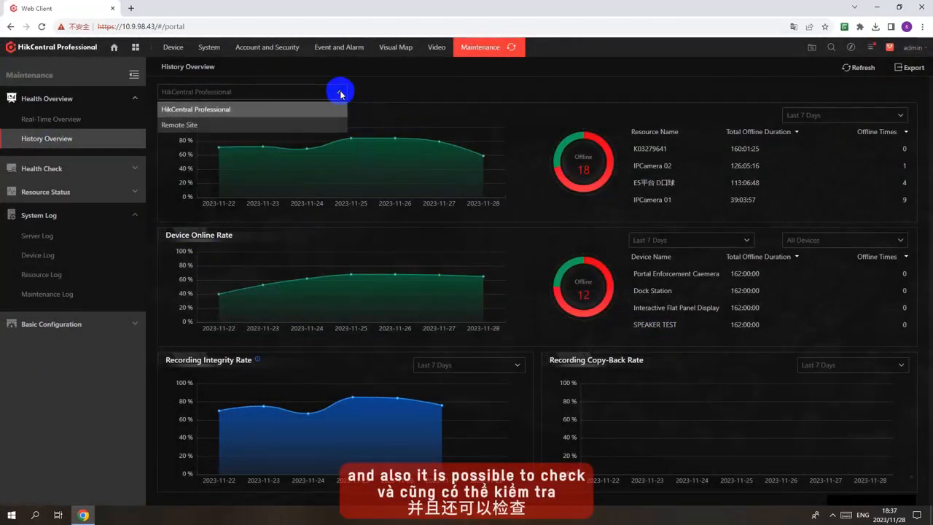
click(315, 123)
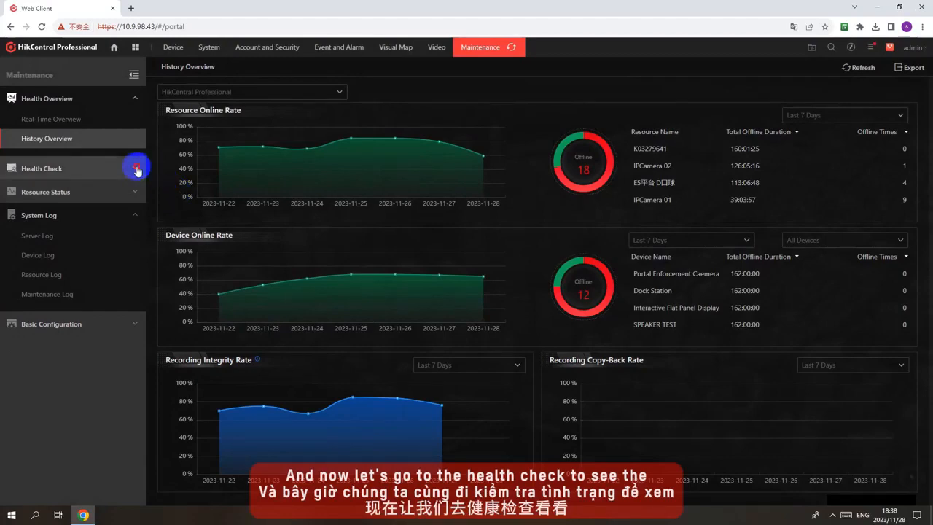
- Run a manual health check covering Device Health, System Health and Service Health
click(136, 169)
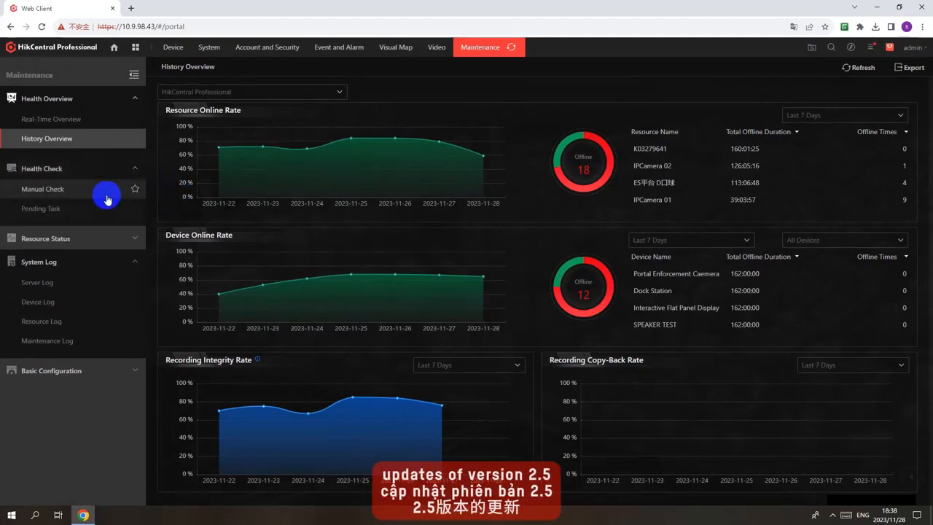
click(107, 199)
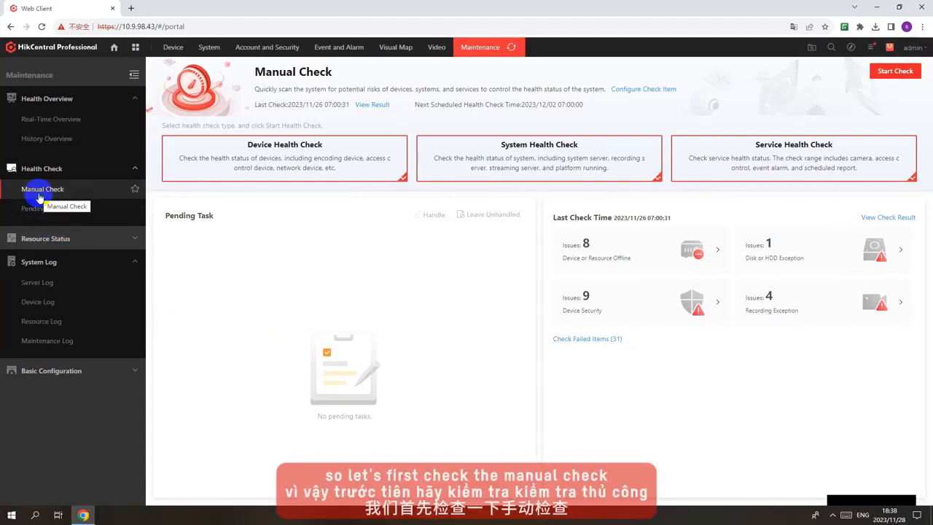
click(896, 73)
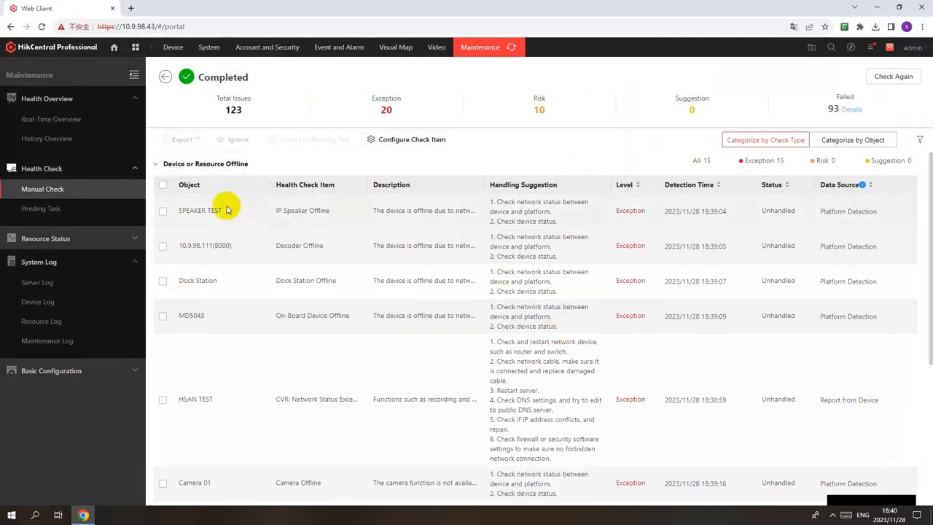
- Review the health check result categories and the handling suggestions under Device or Resource Offline
click(154, 167)
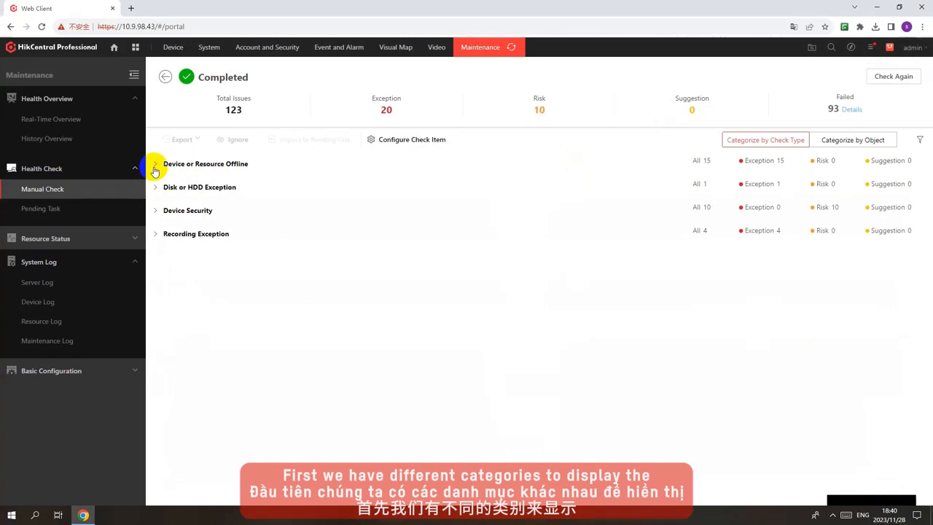
click(155, 170)
click(155, 169)
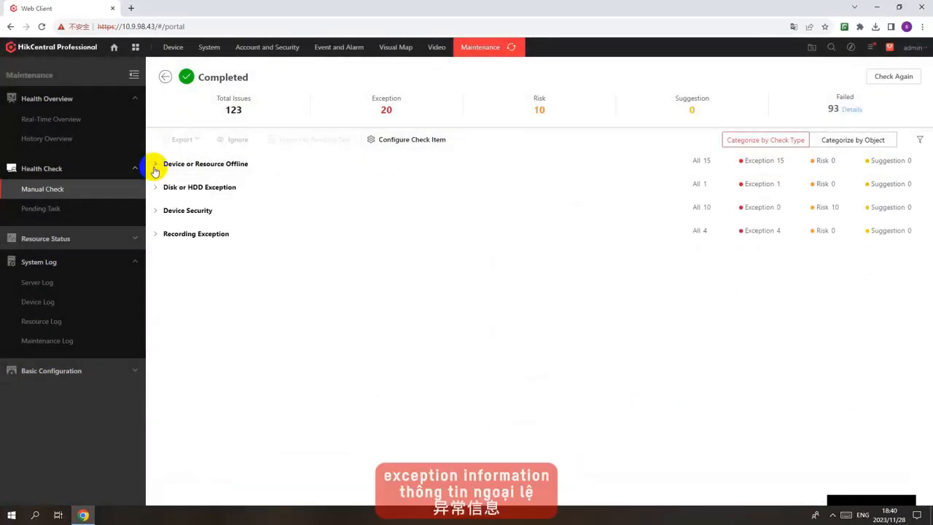
click(155, 169)
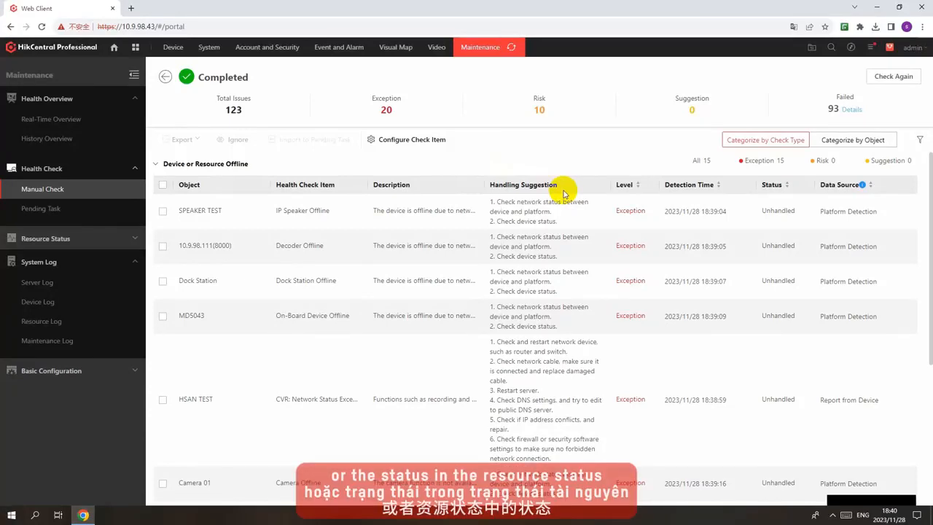
click(155, 166)
click(155, 166)
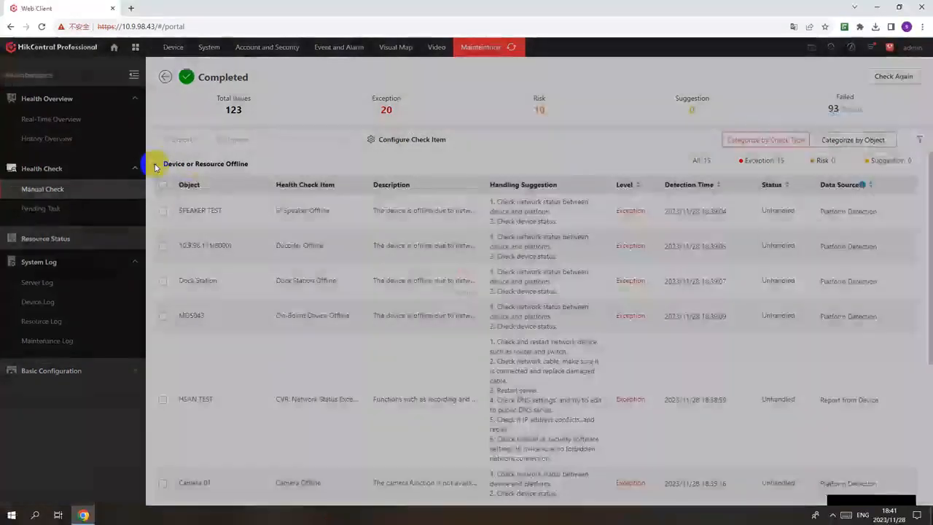
- Import the SPEAKER TEST and 10.9.98.111(8000) offline issues to the pending tasks with the note "Please chek"
click(163, 212)
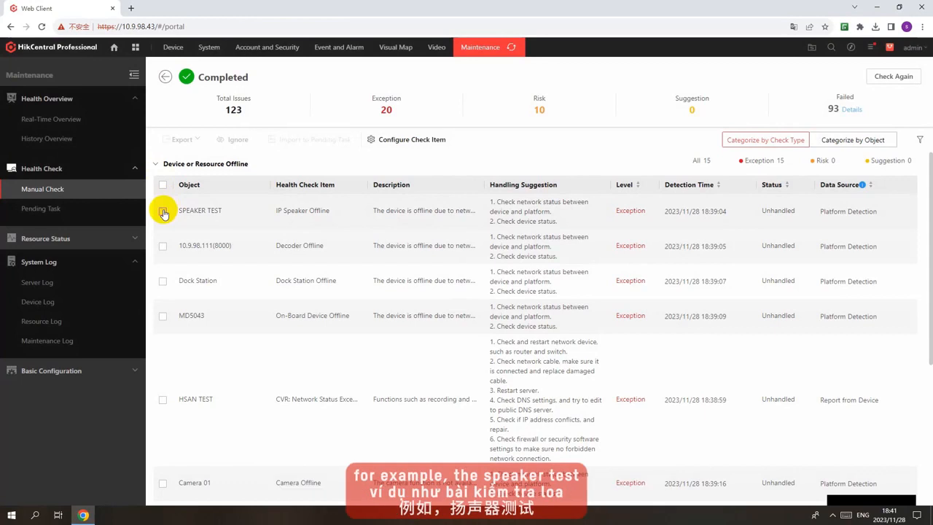
click(163, 212)
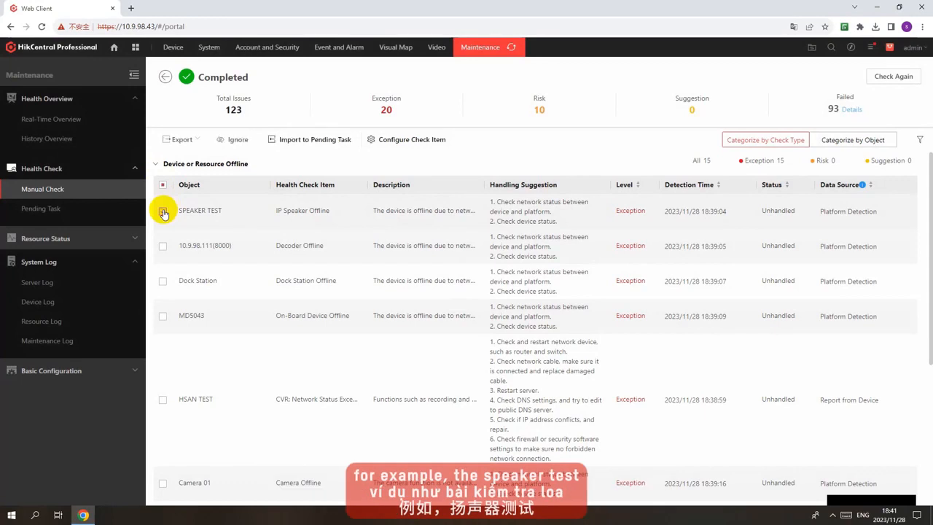
click(163, 246)
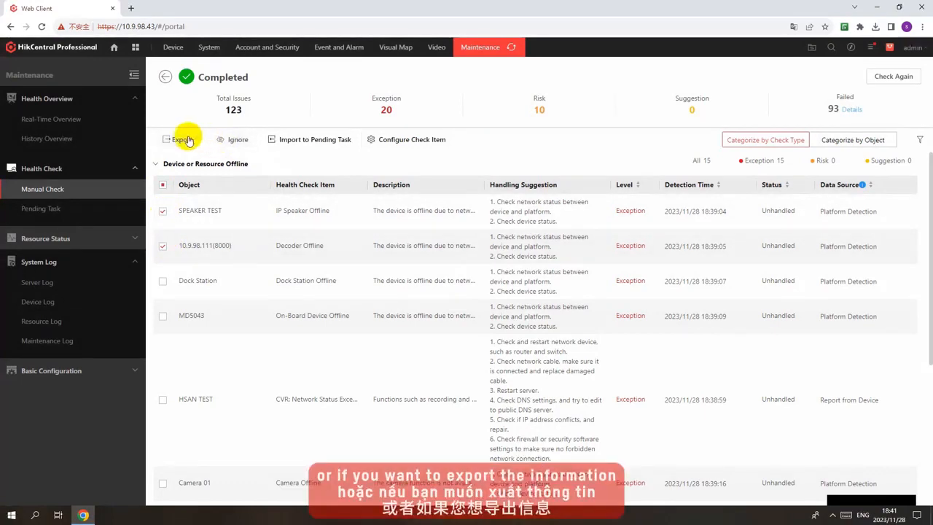
mouse_move(191, 143)
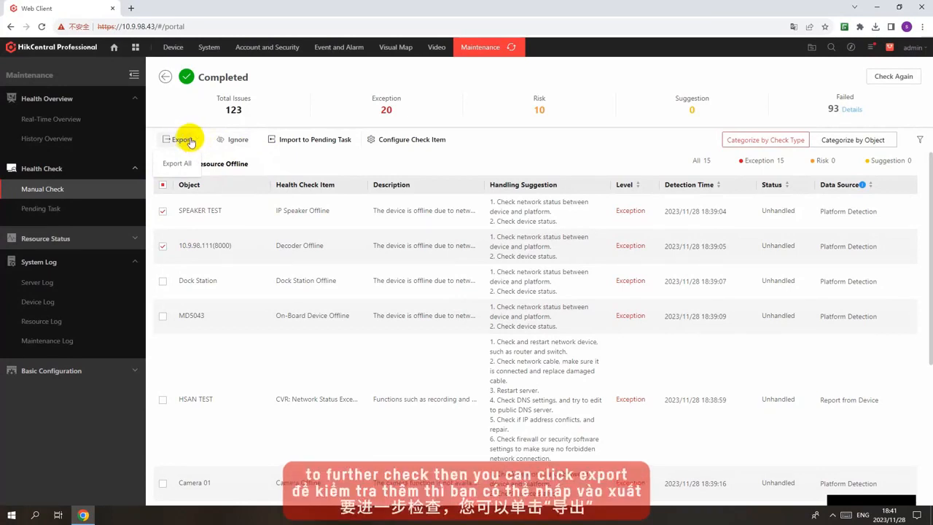
click(196, 140)
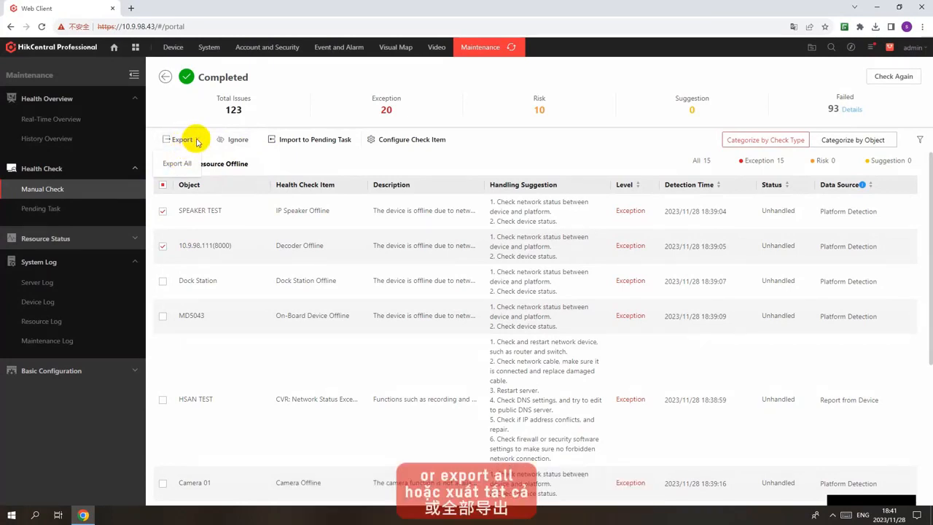
click(284, 146)
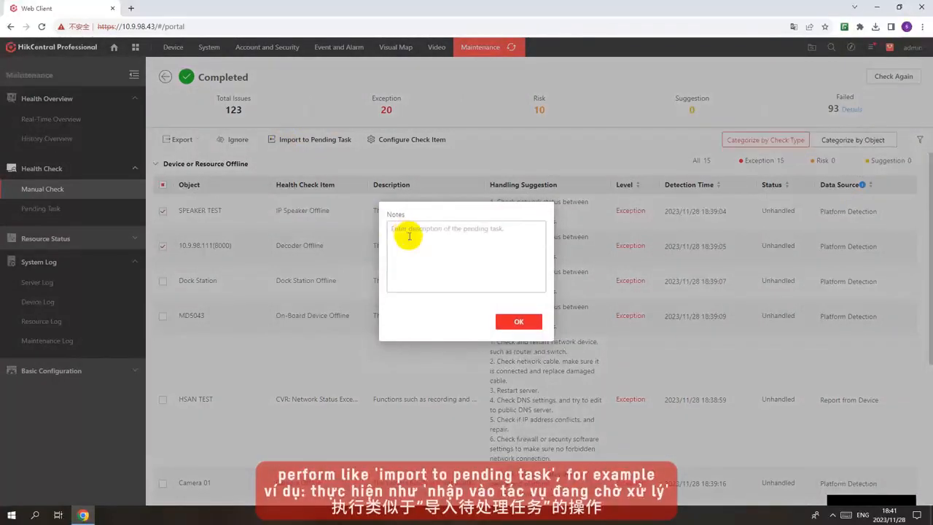
text(Please chek)
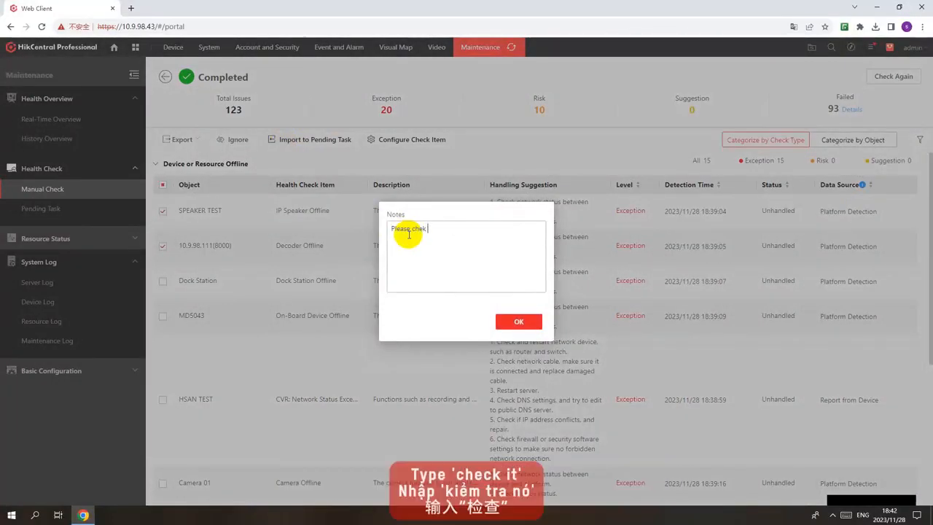
click(515, 321)
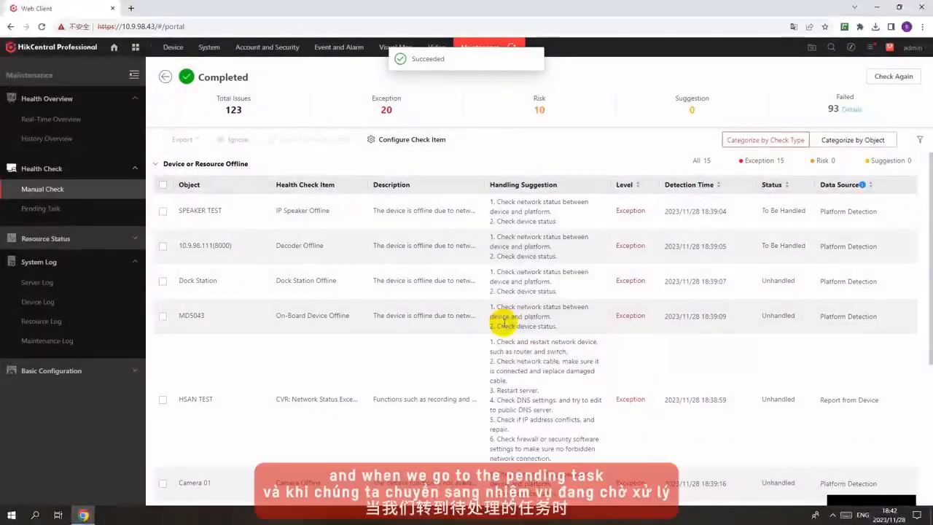
- Handle the IP Speaker Offline pending task with the handling description "Handled"
click(70, 211)
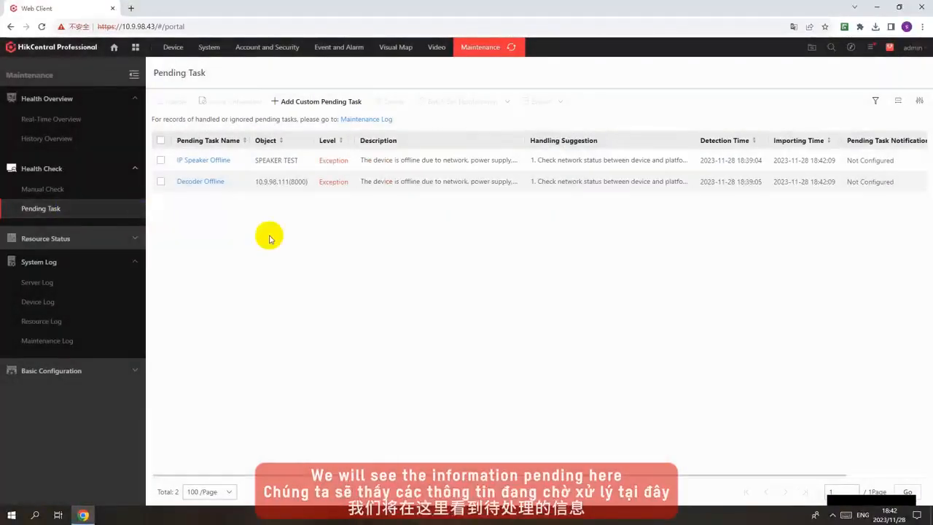
click(161, 162)
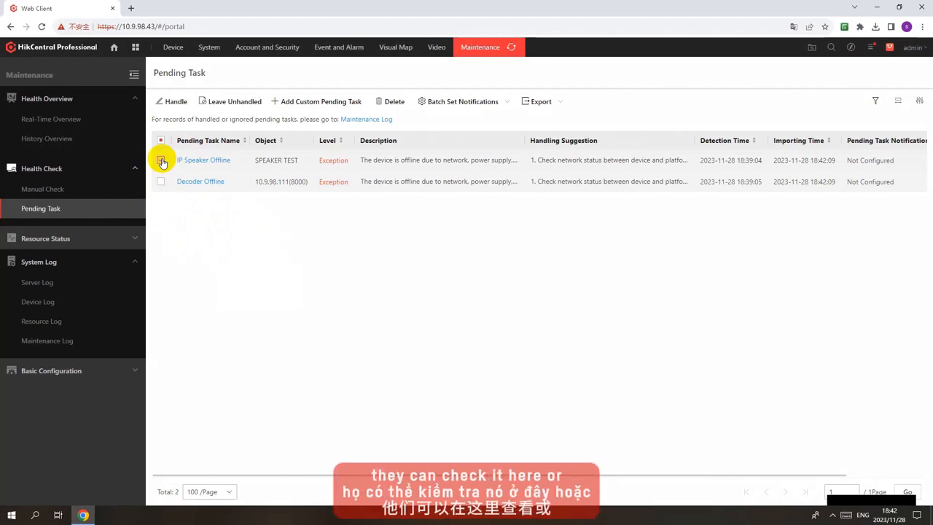
click(173, 102)
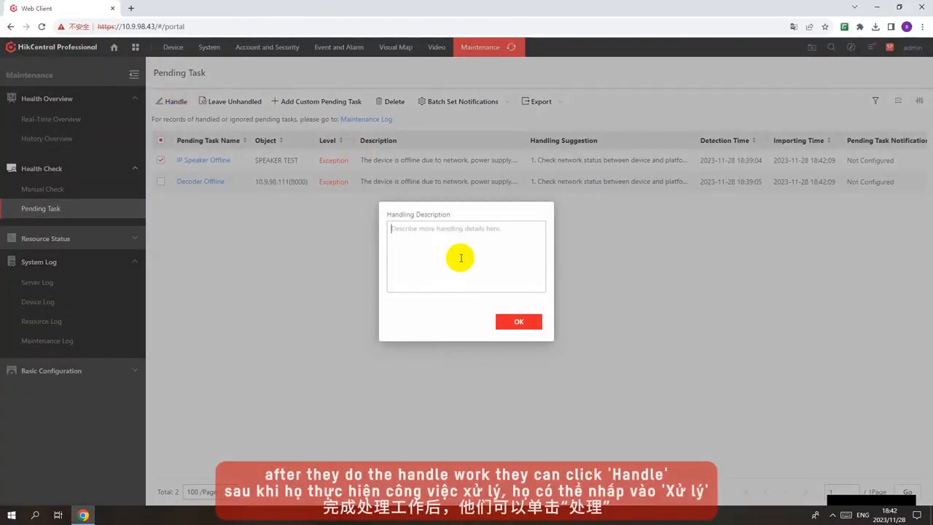
click(460, 257)
text(Handled)
click(514, 321)
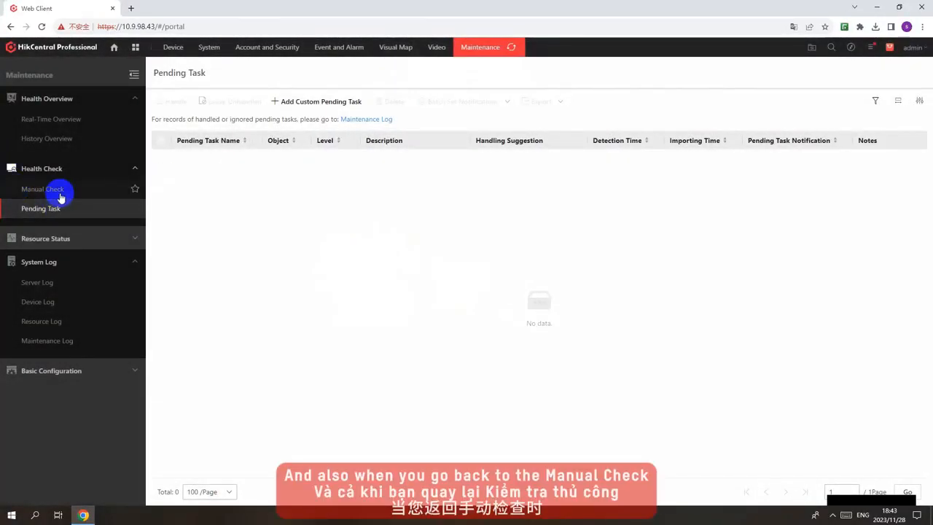
- Return to the Manual Check overview and view the last check's Device or Resource Offline issues
click(60, 196)
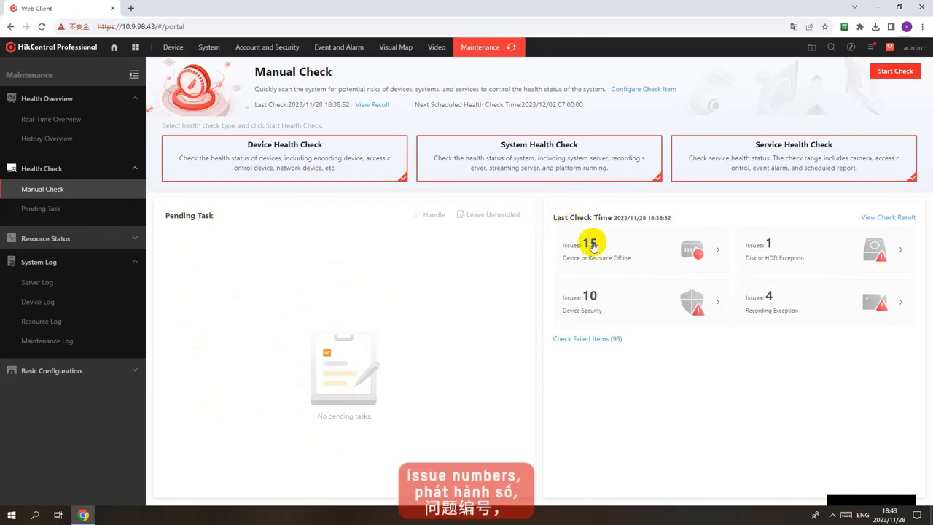
click(718, 253)
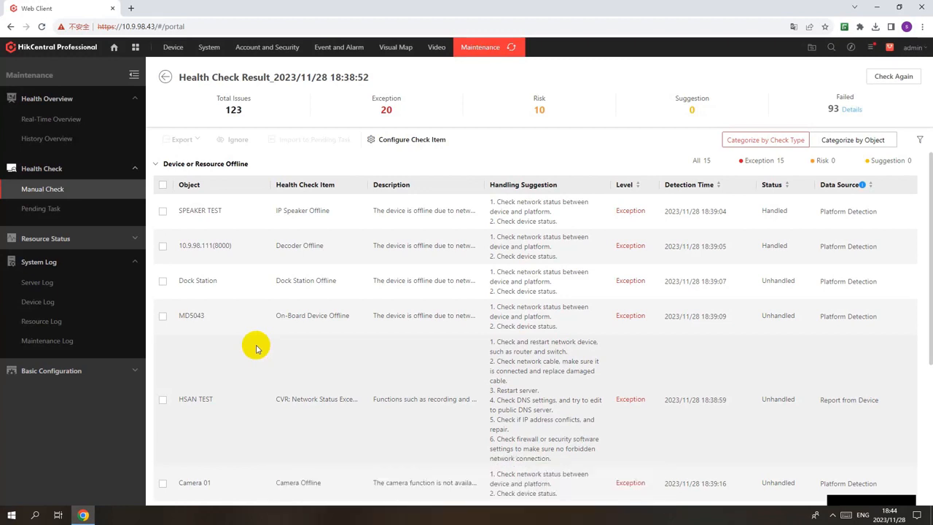
- Add System Health Check to the scheduled health check and set its check time to 08:00
click(133, 370)
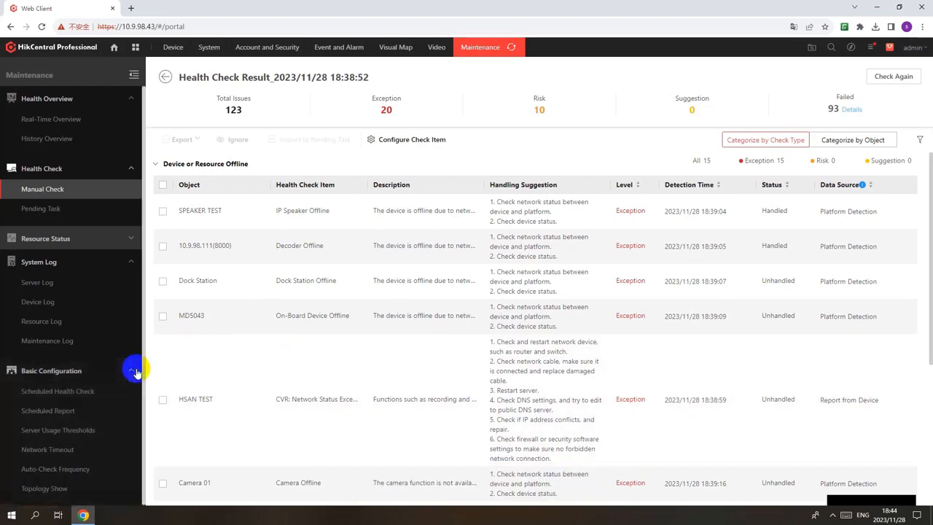
click(82, 394)
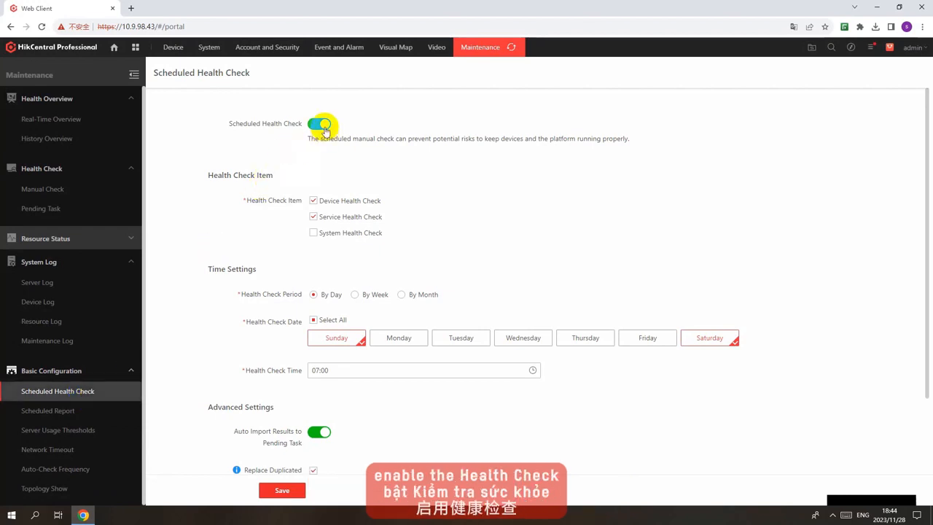
click(313, 233)
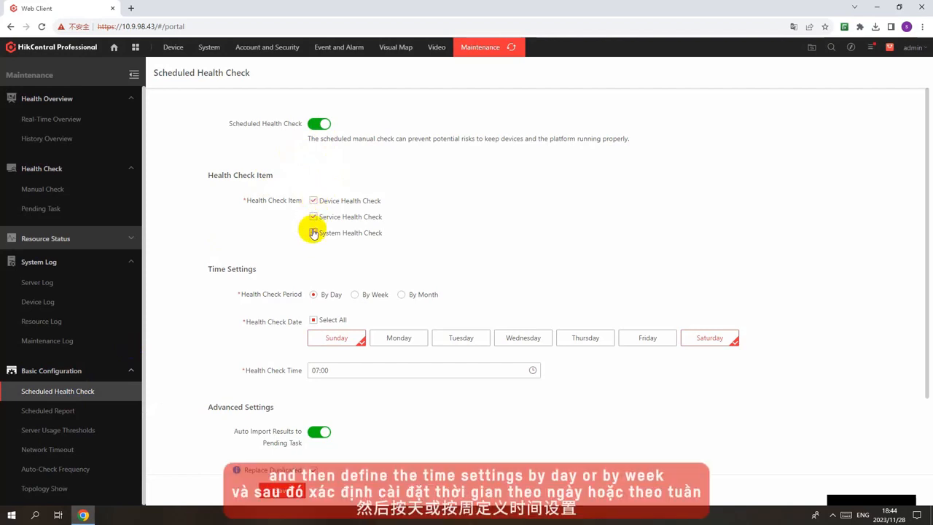
scroll(315, 233, down, 1)
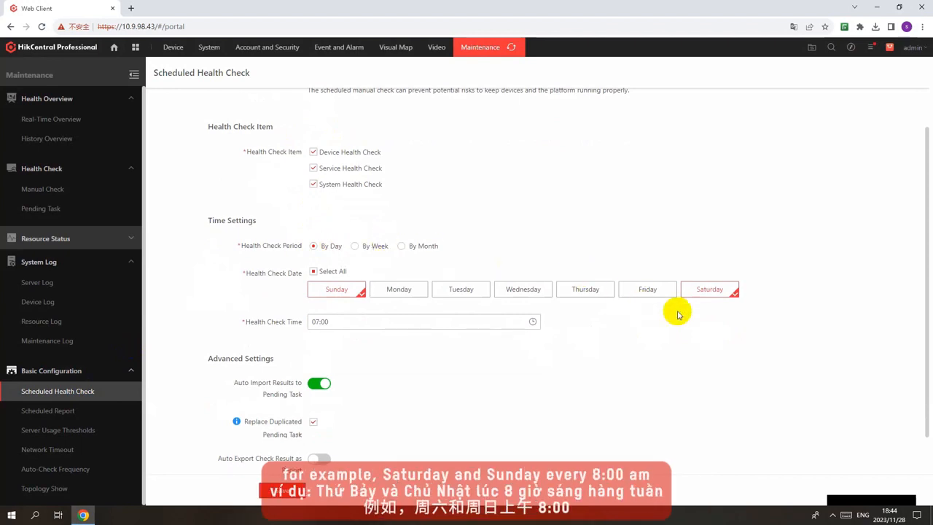
click(323, 321)
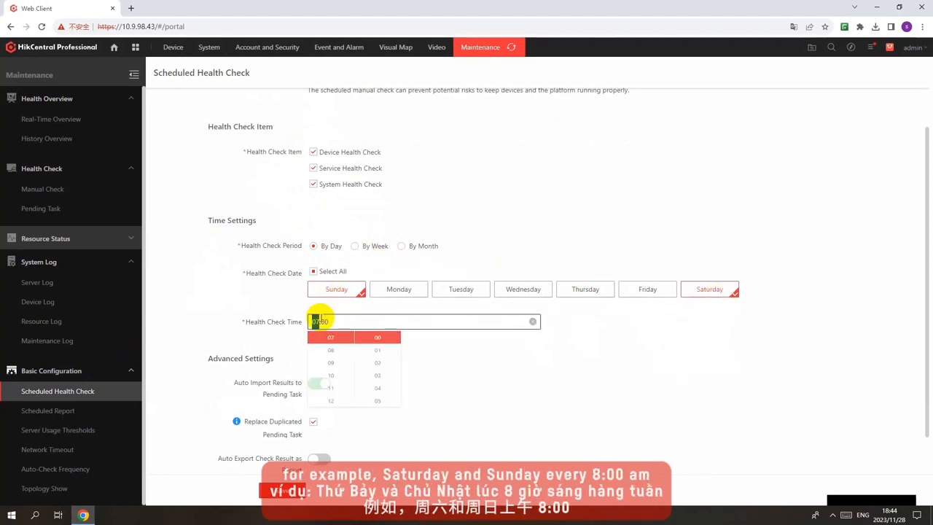
click(333, 360)
click(475, 365)
- Try to enable automatic export of check results as a report sent via email, and save the scheduled health check
scroll(475, 364, down, 1)
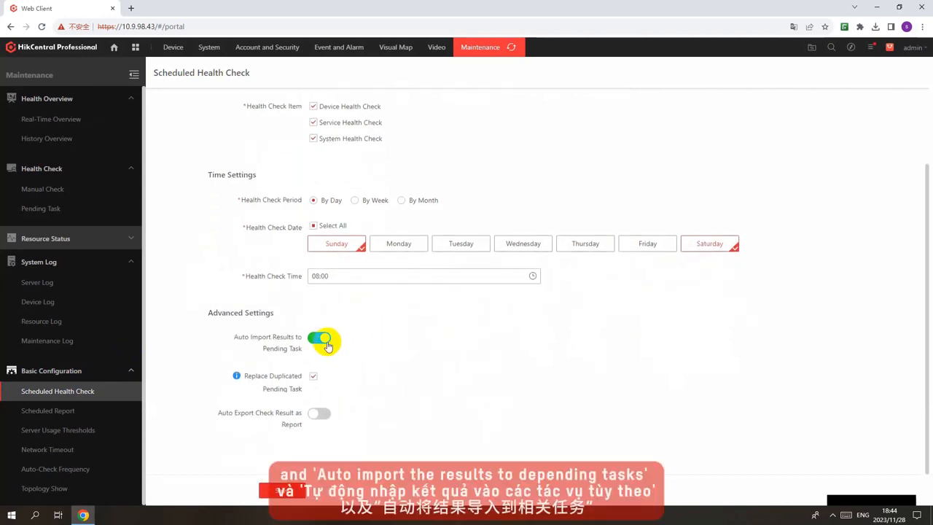
click(318, 413)
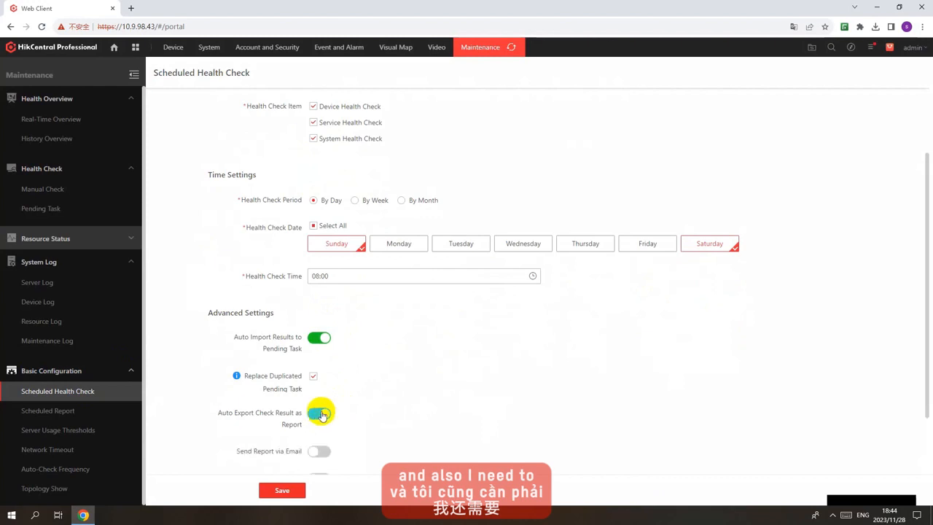
scroll(376, 412, down, 1)
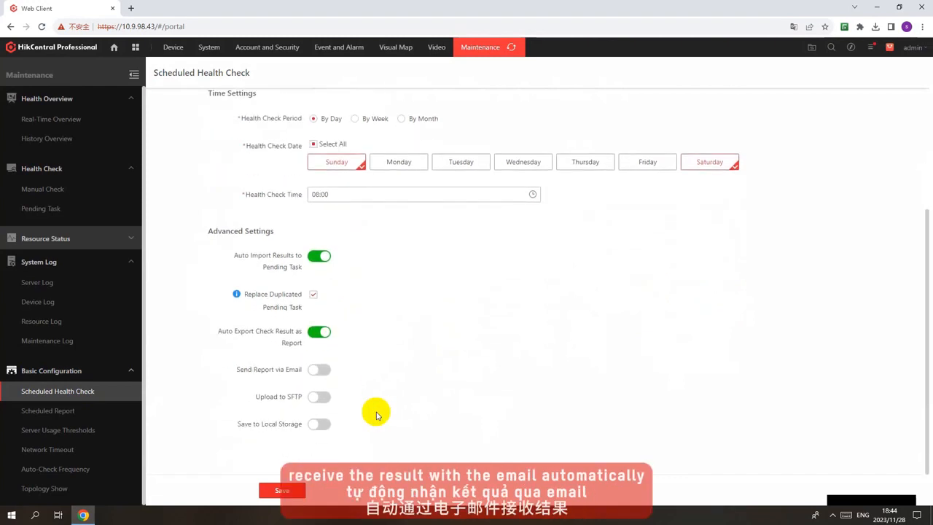
click(318, 370)
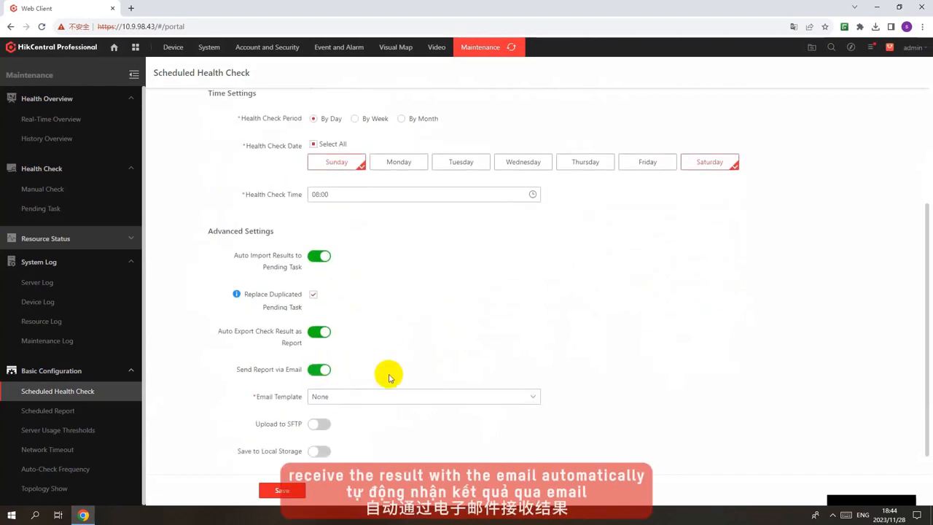
click(282, 491)
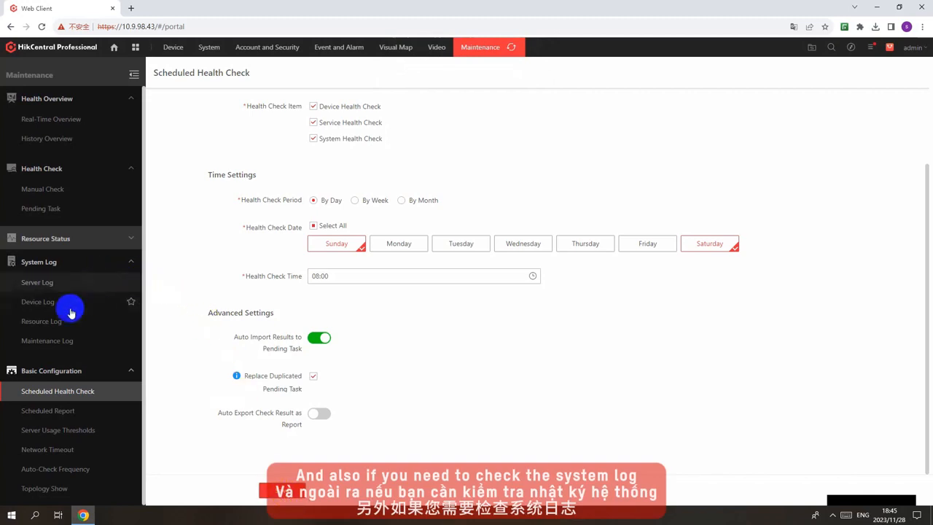
- Search the server log for the Demo user's operations from yesterday and review the entries in the expanded list
click(37, 282)
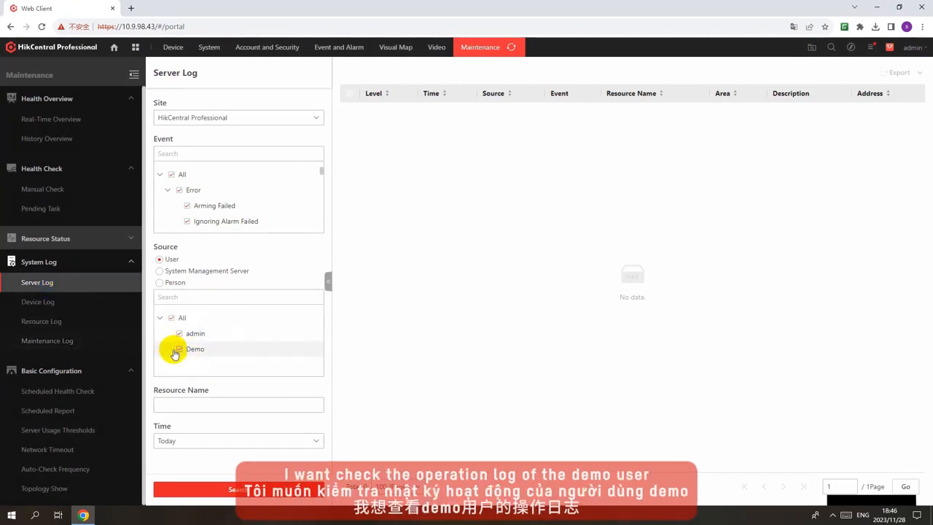
click(67, 288)
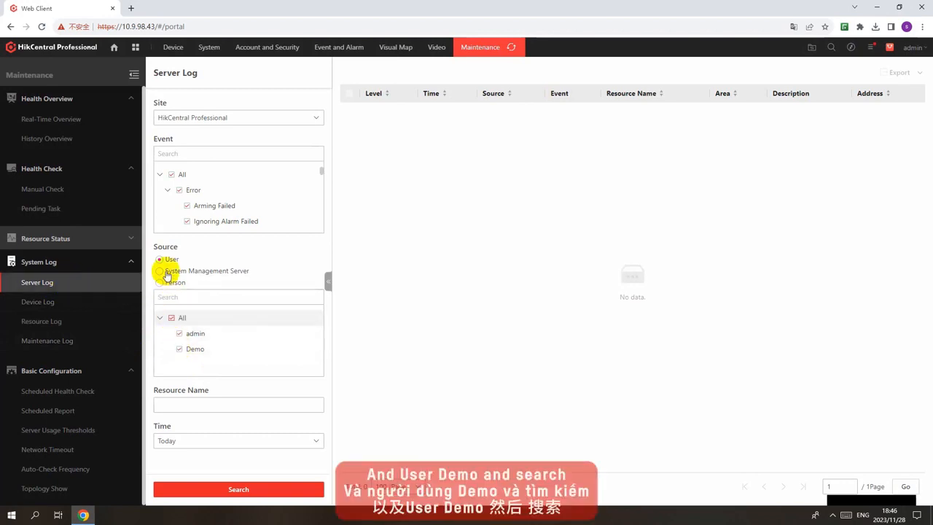
click(180, 333)
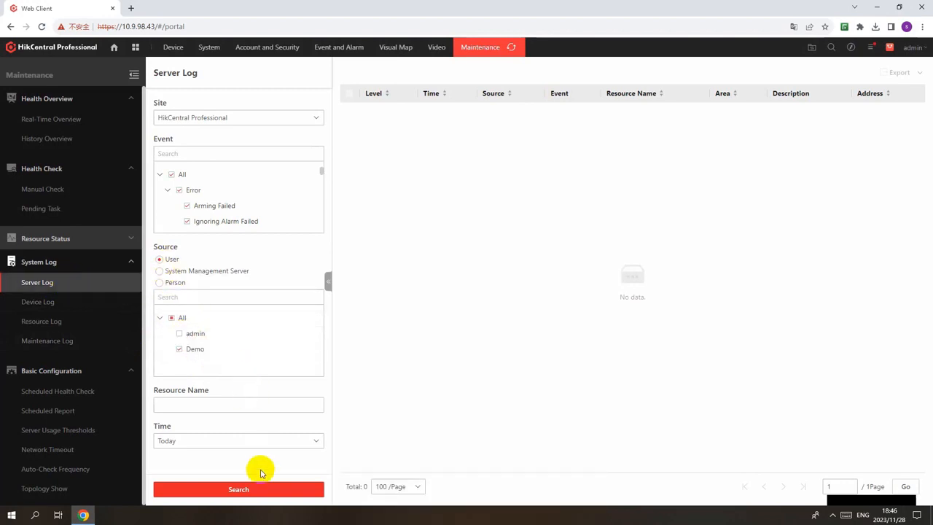
click(262, 491)
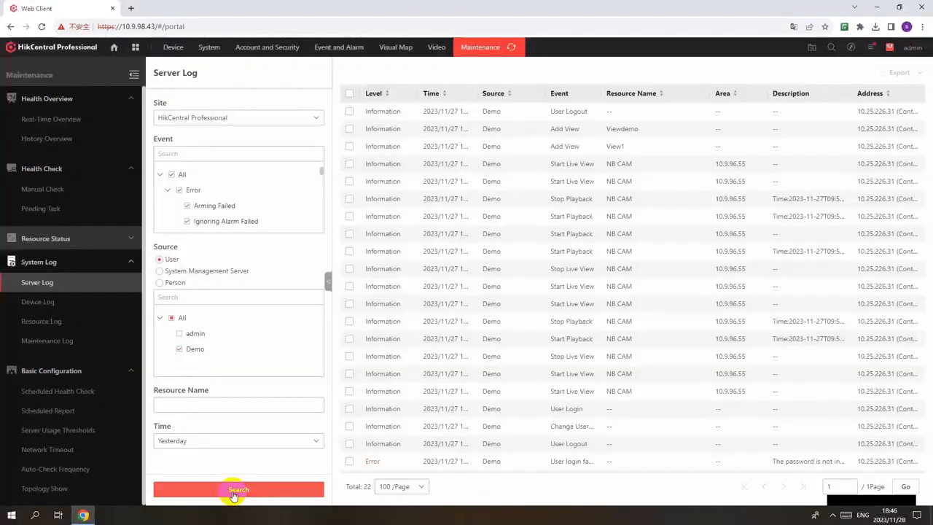
click(233, 492)
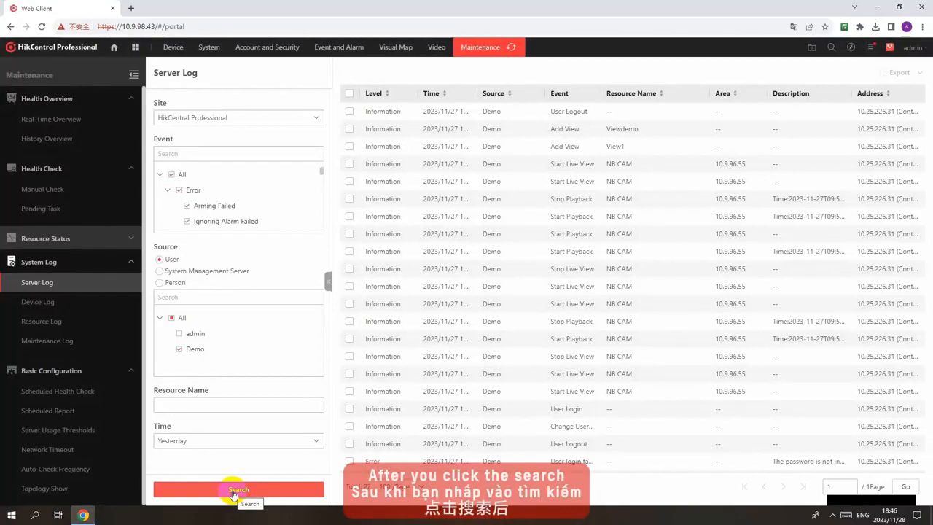
click(327, 281)
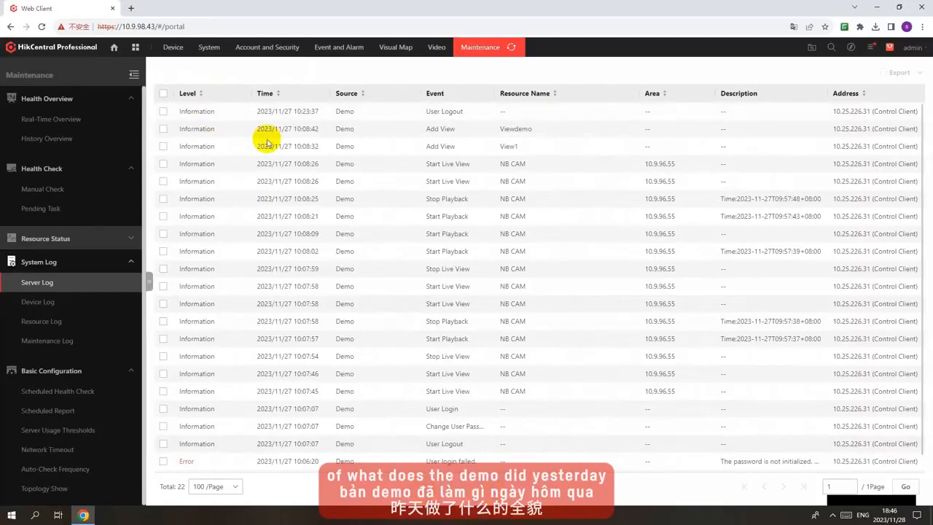
scroll(280, 319, down, 2)
scroll(274, 309, up, 2)
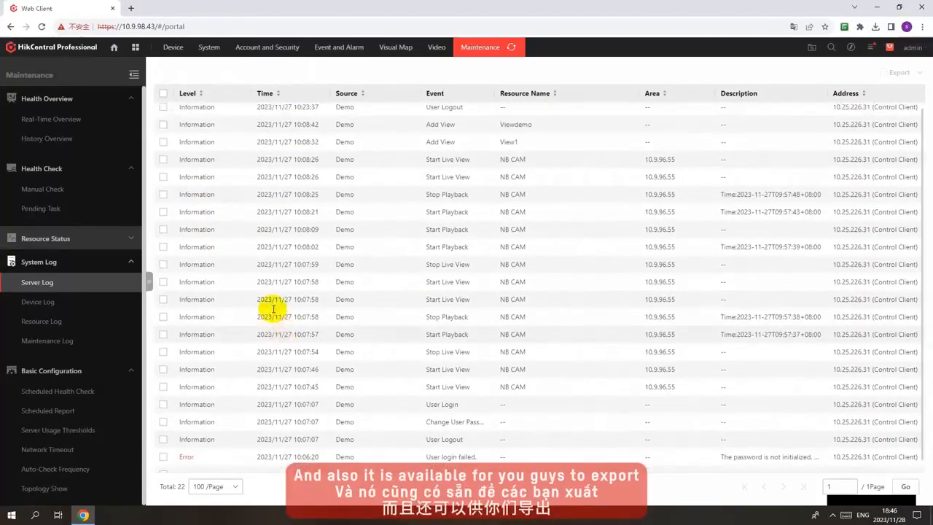
- Export all of the Demo user's server log entries as an Excel file
click(163, 93)
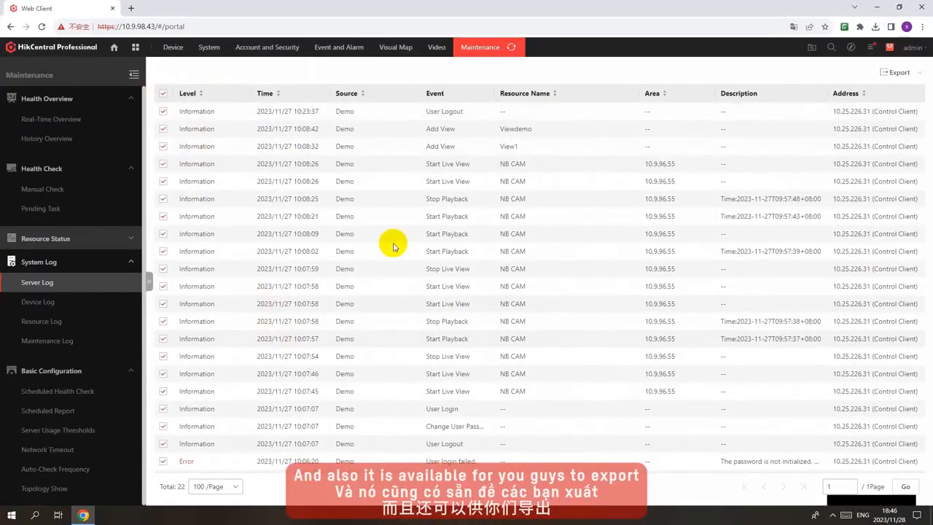
click(900, 72)
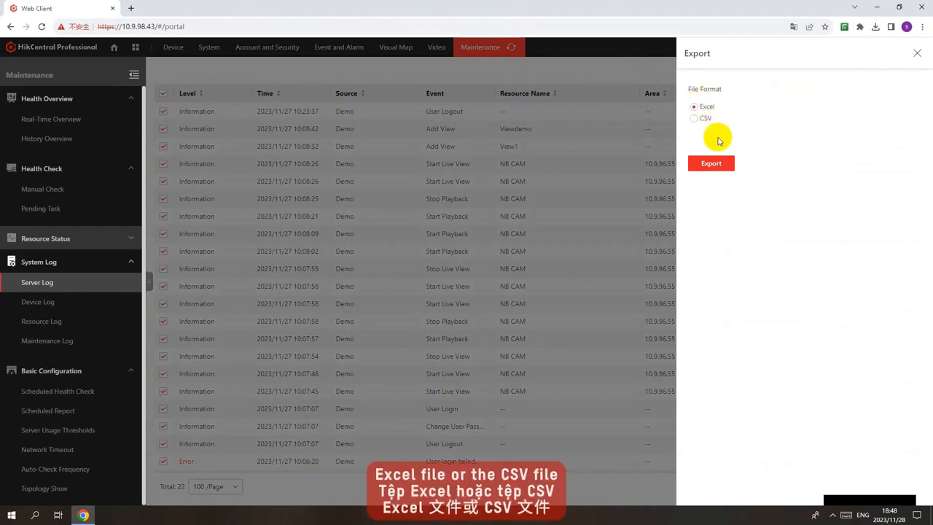
click(731, 156)
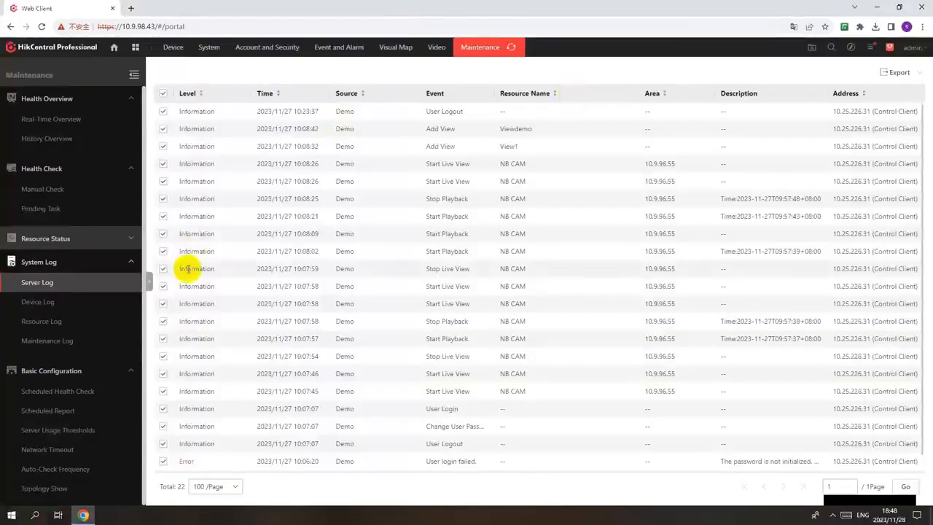
- Search the encoding devices' Online/Offline log for the last 7 days and today's maintenance log for all handlers
click(77, 304)
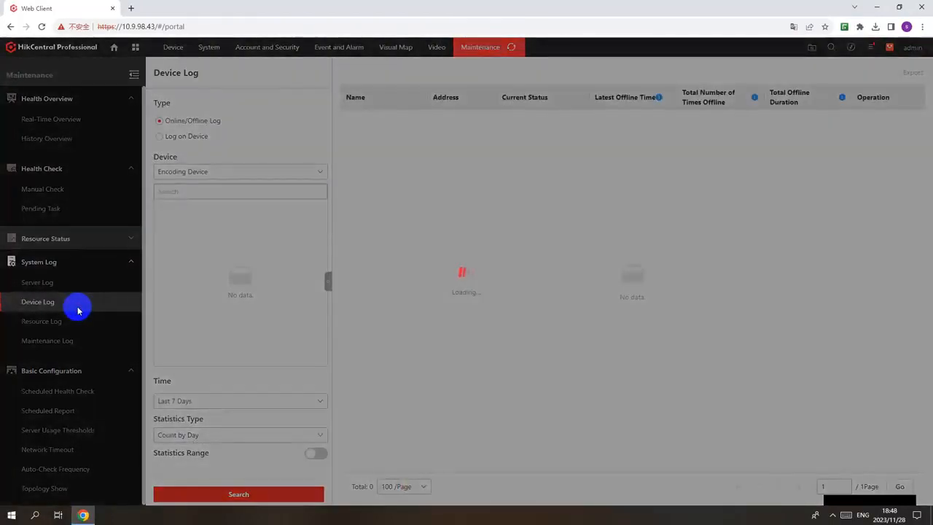
click(219, 494)
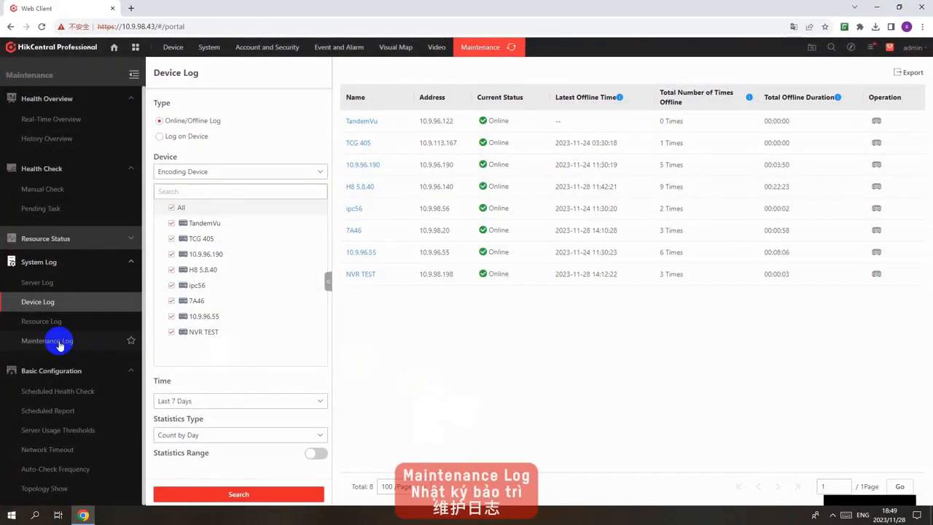
click(60, 344)
click(218, 489)
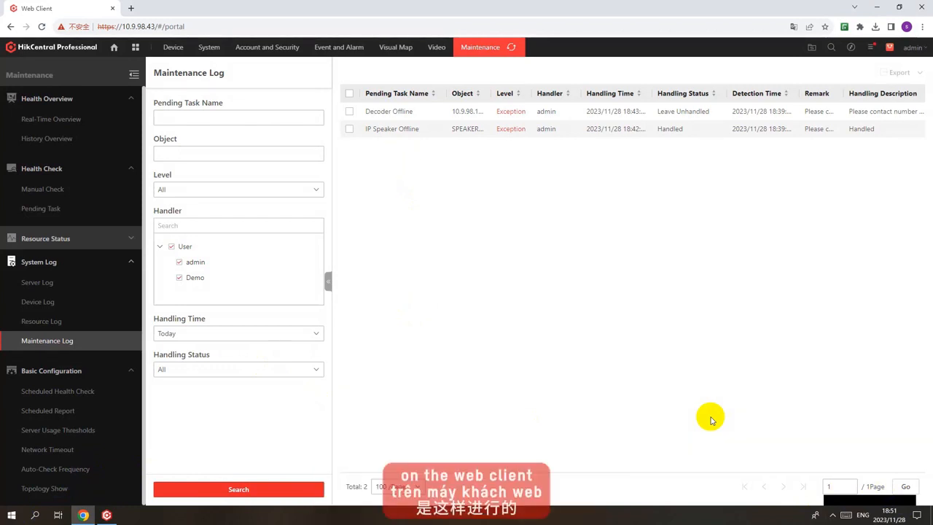
- Switch to the HikCentral Professional Control Client and open its Health Overview
click(106, 517)
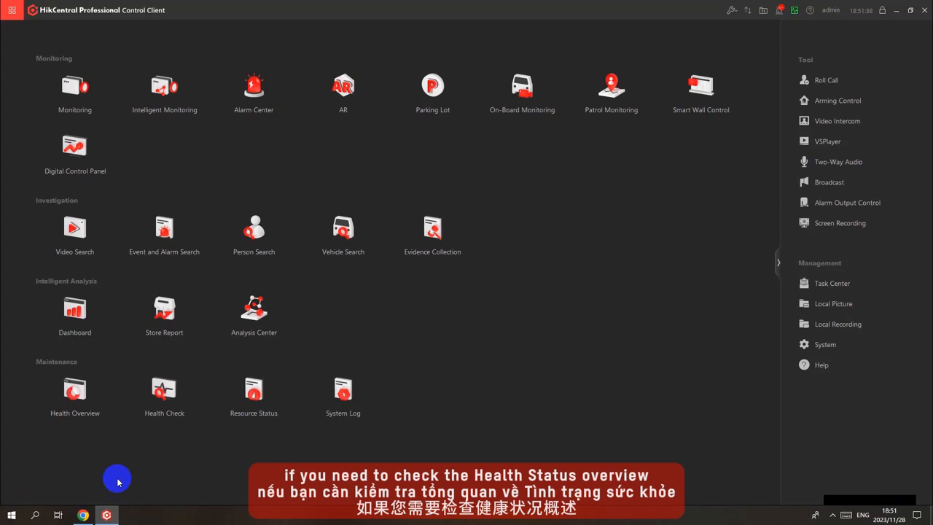
click(86, 405)
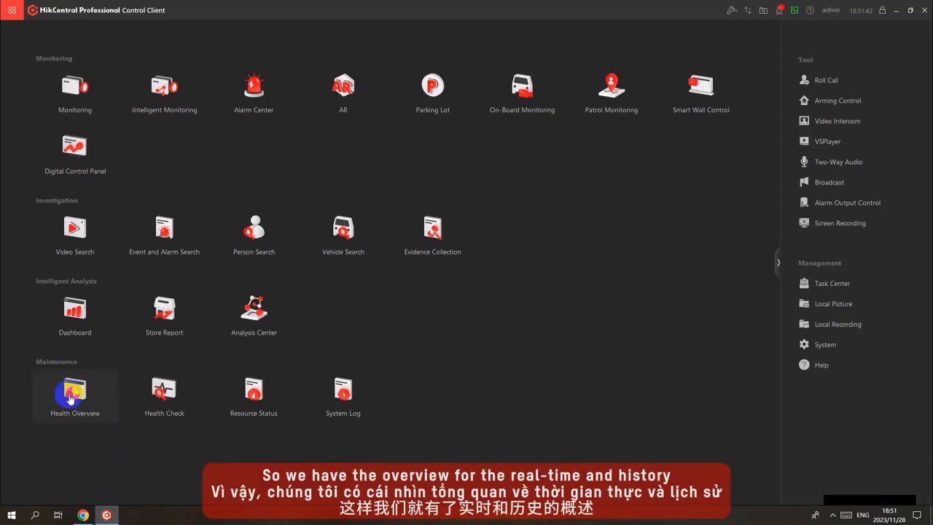